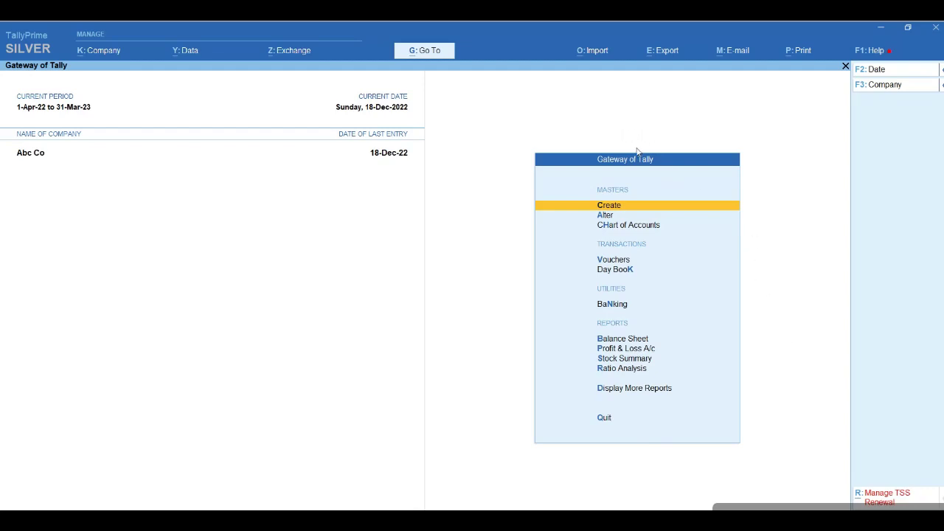
Open accounting voucher creation from the Gateway of Tally
key("Down")
key("Down")
key("Down")
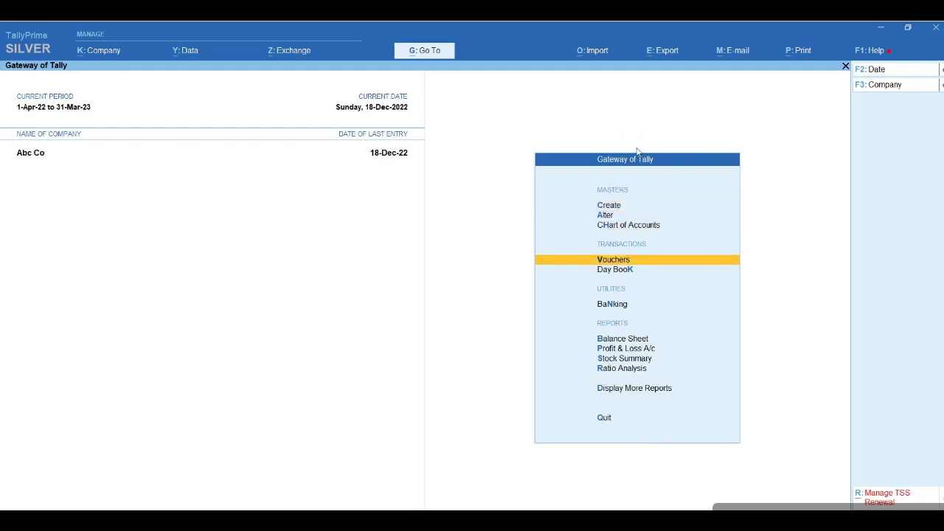
key("Return")
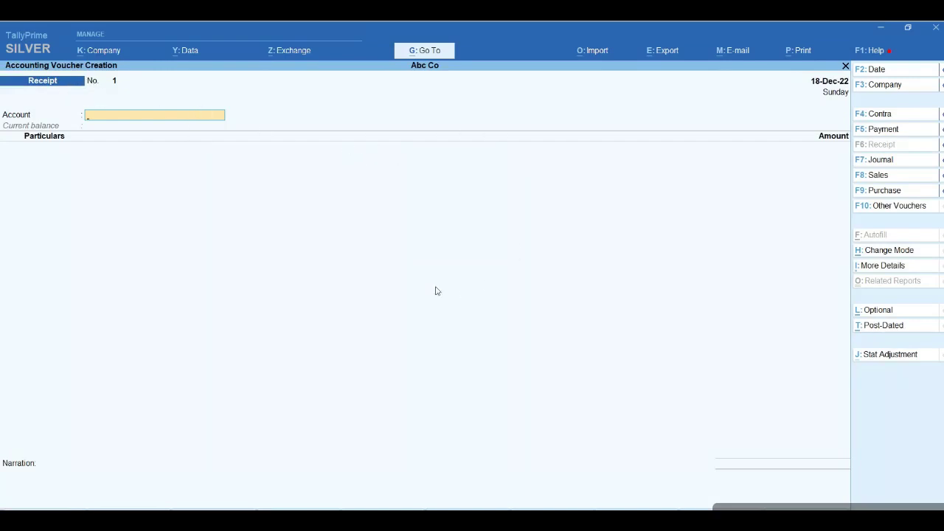
Choose Single Entry as the receipt voucher's entry mode
left_click(894, 253)
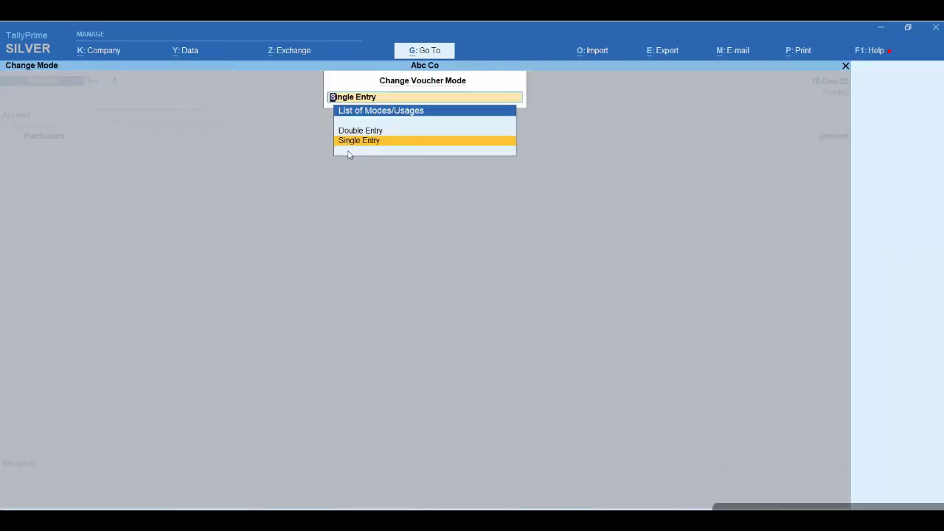
key("Up")
key("Down")
key("Return")
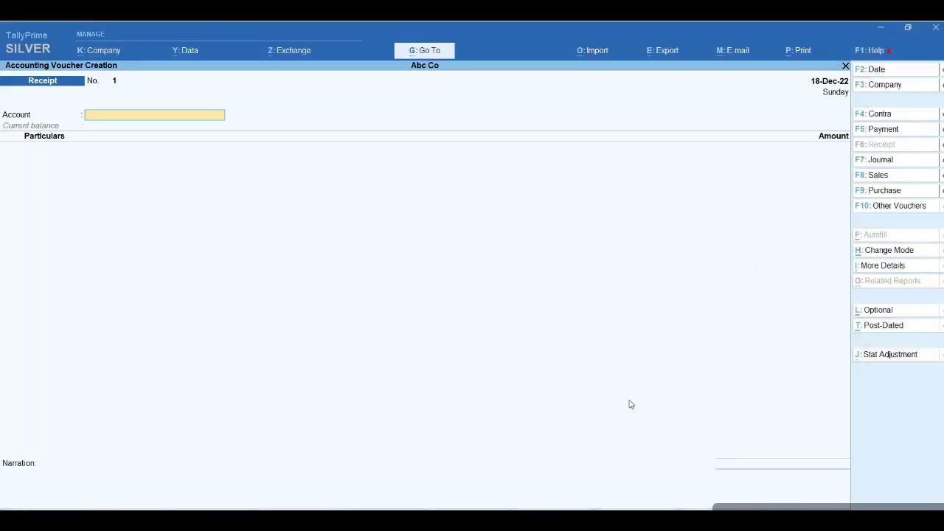
Switch to a payment voucher and start a new ledger named SBI A/C followed by the bank account number, without an alias
left_click(866, 132)
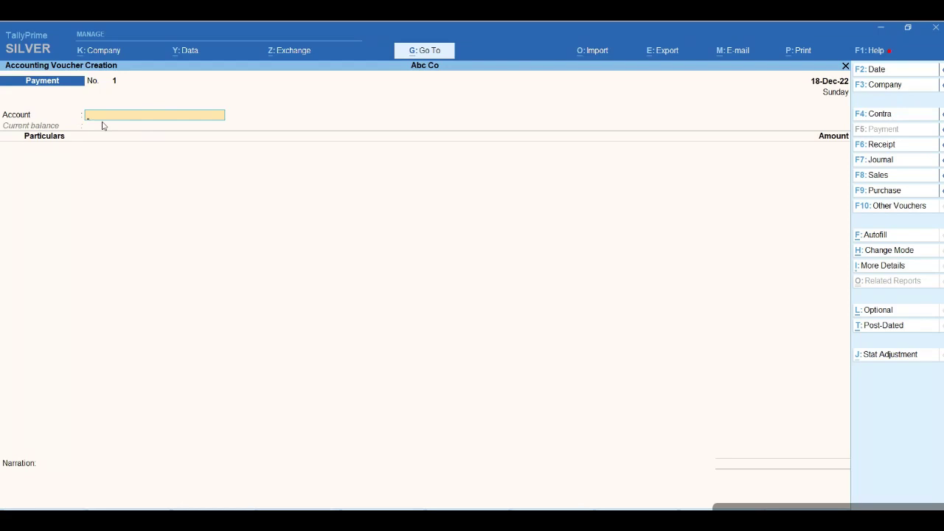
key("alt")
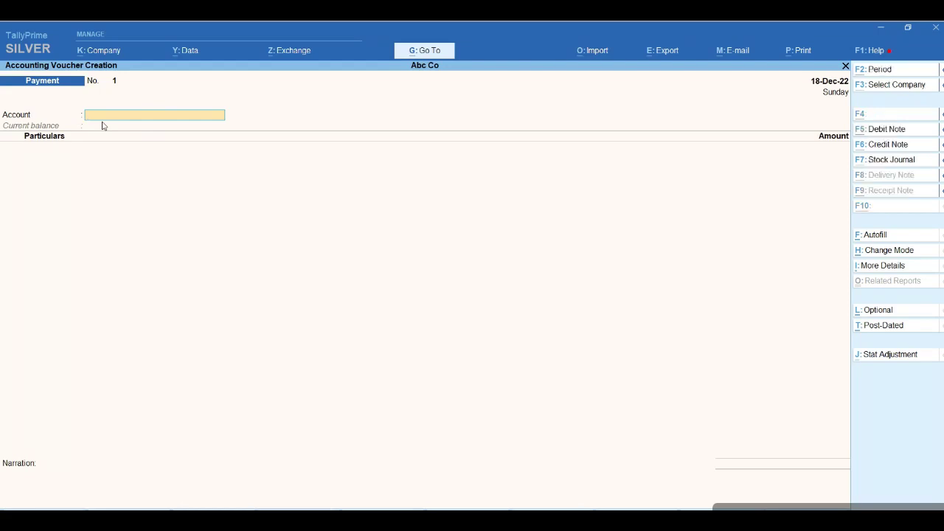
key("alt+c")
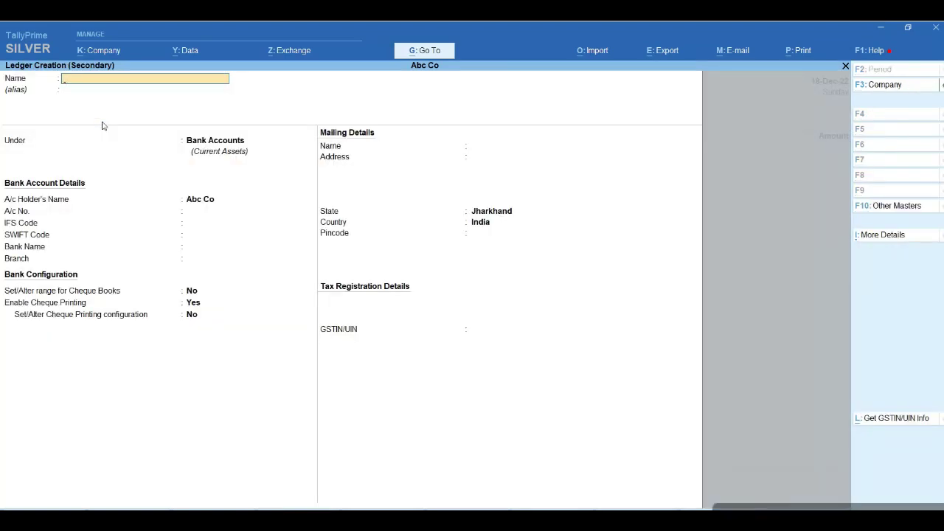
type("SBI A/C")
type("-12345678910")
key("Return")
key("Return")
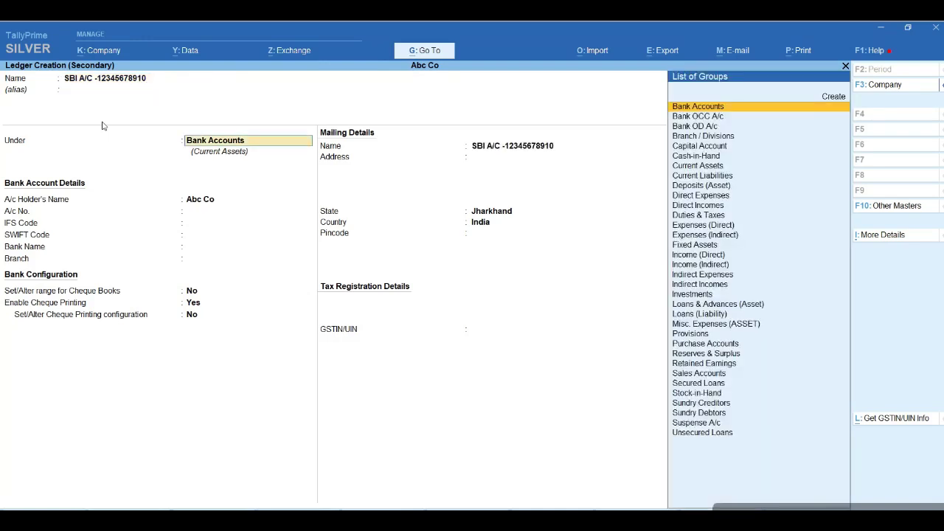
Place the new ledger under the Bank Accounts group and enter the bank account number
type("BANK")
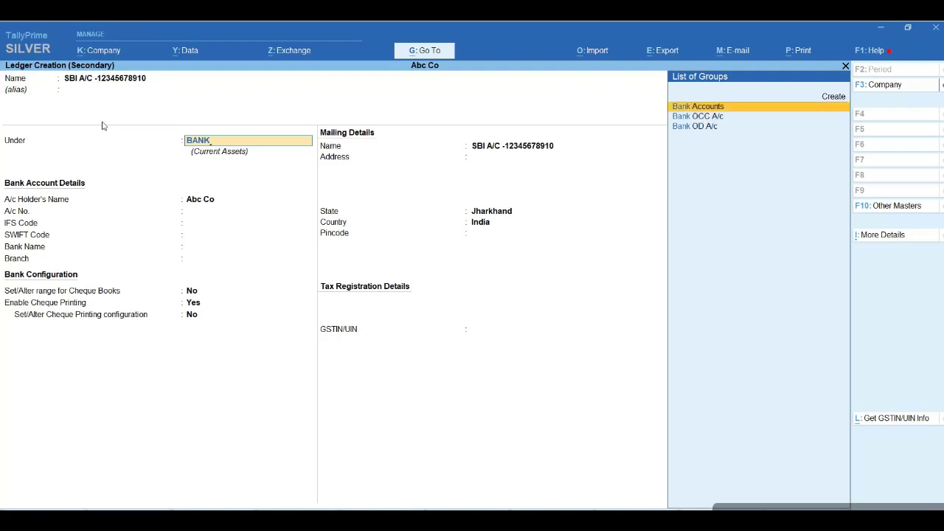
key("Return")
type("1")
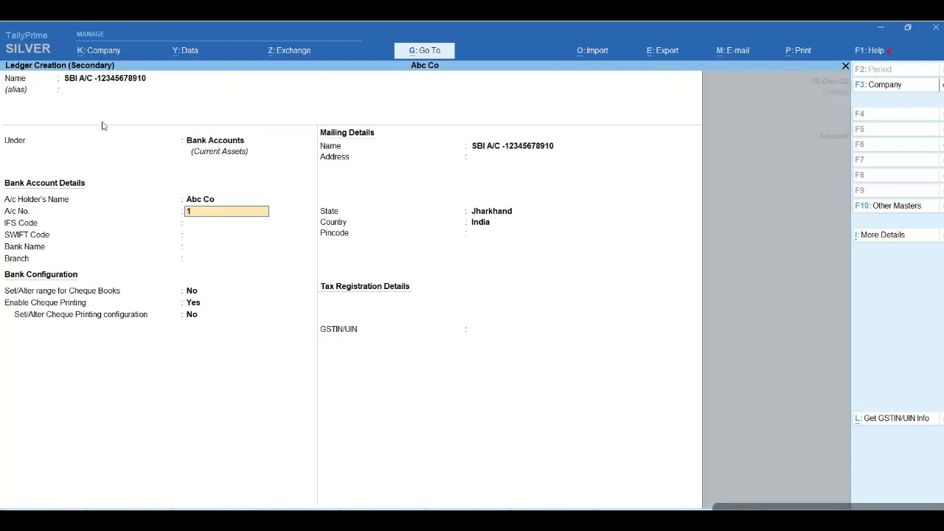
type("2345678910")
key("Return")
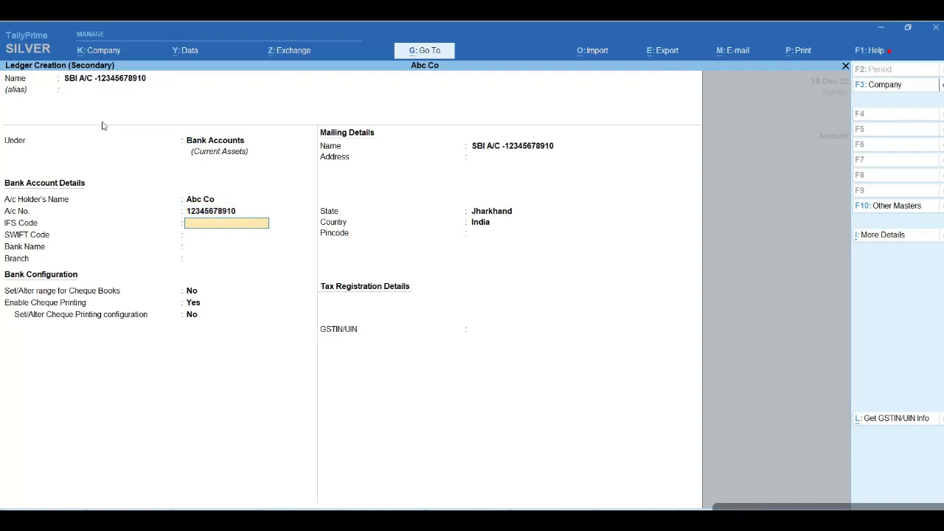
Leave the bank codes and branch blank, set the bank name to Not Applicable, and disable cheque printing
key("Return")
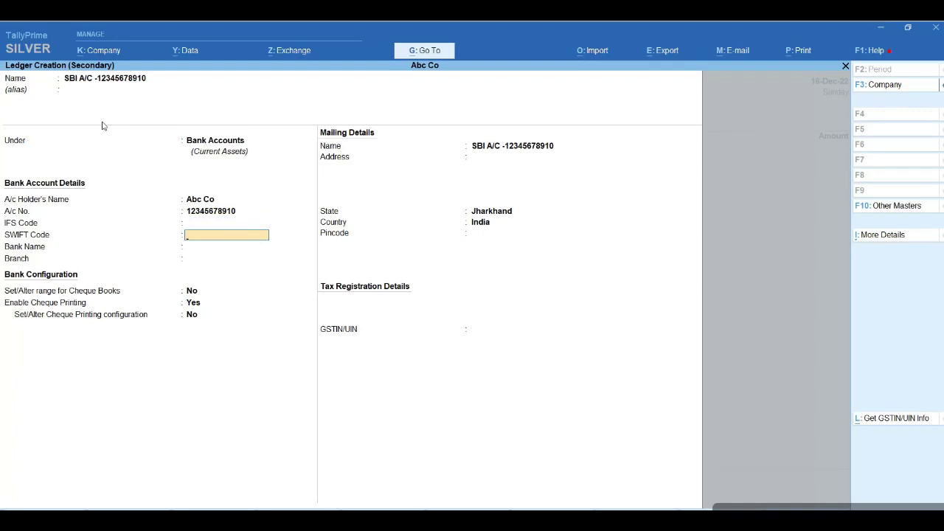
key("Return")
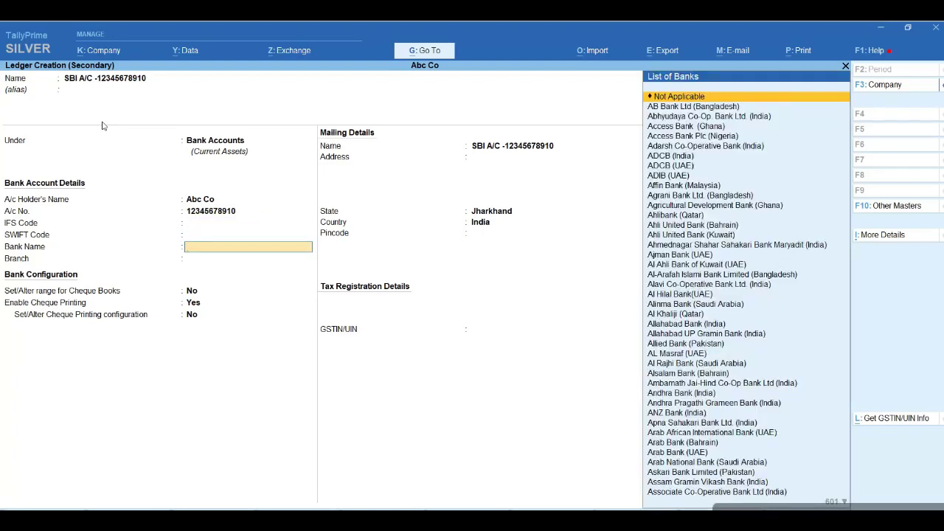
key("Return")
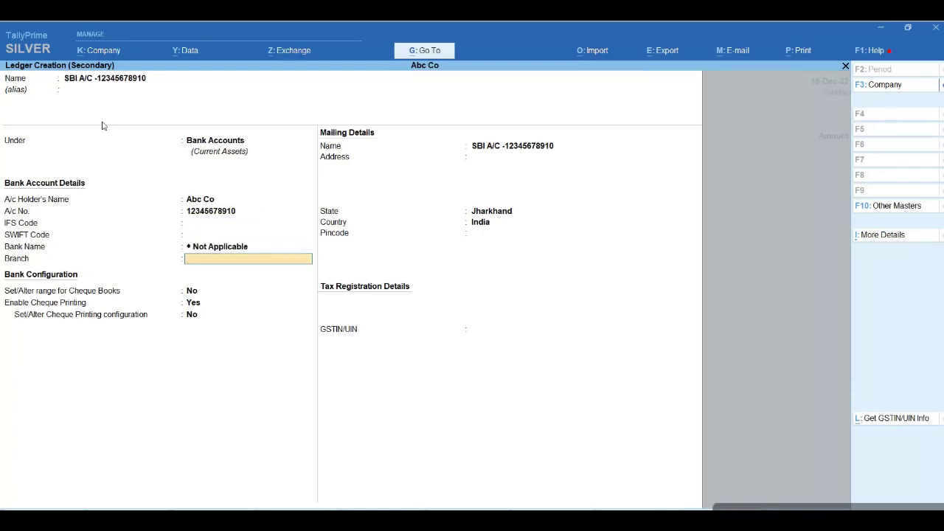
key("Return")
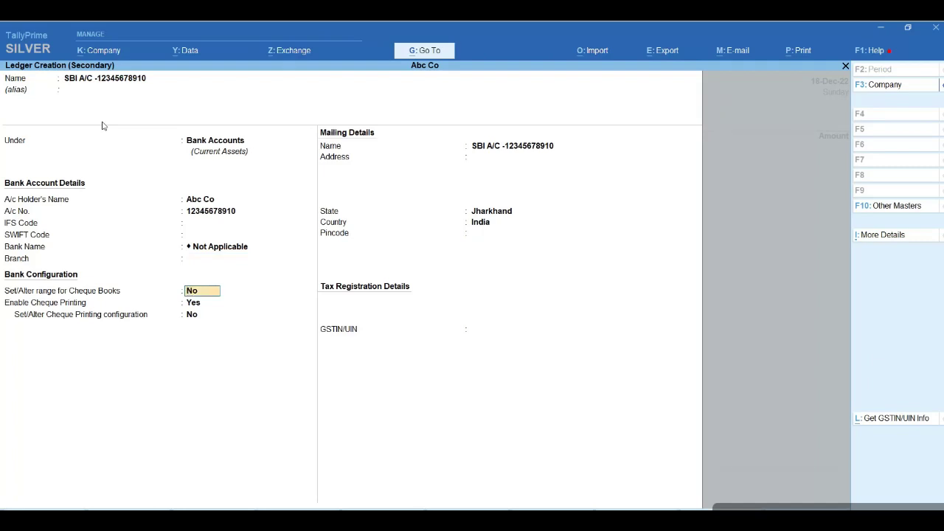
key("Return")
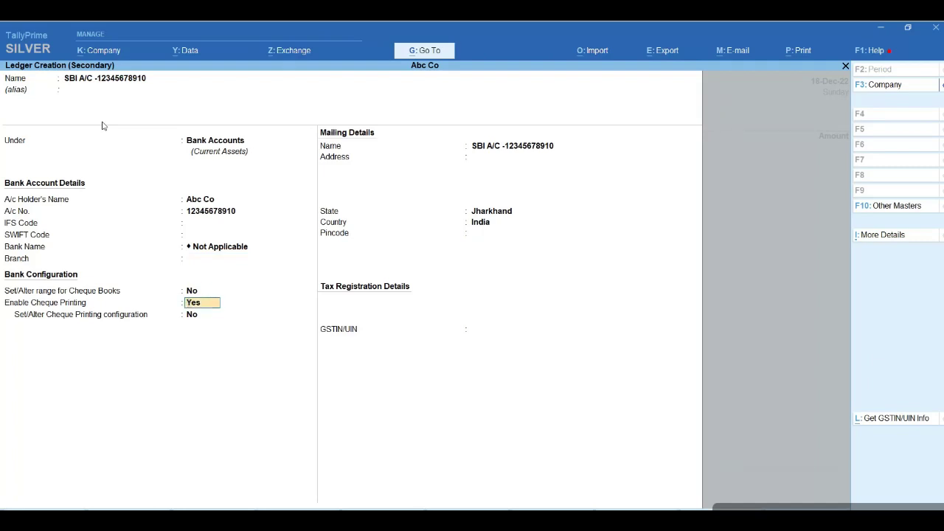
key("n")
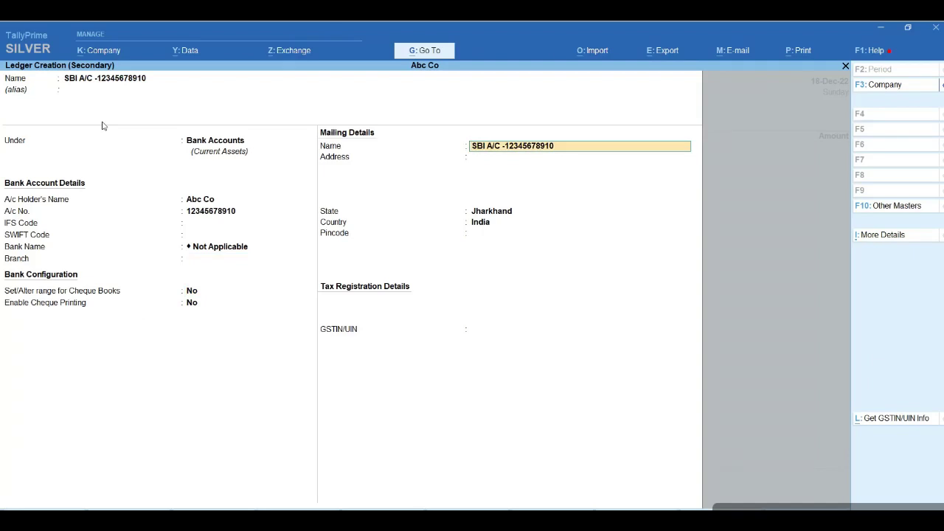
Keep the default mailing details, leave the address, pincode and GSTIN/UIN blank, and save the bank ledger
key("Return")
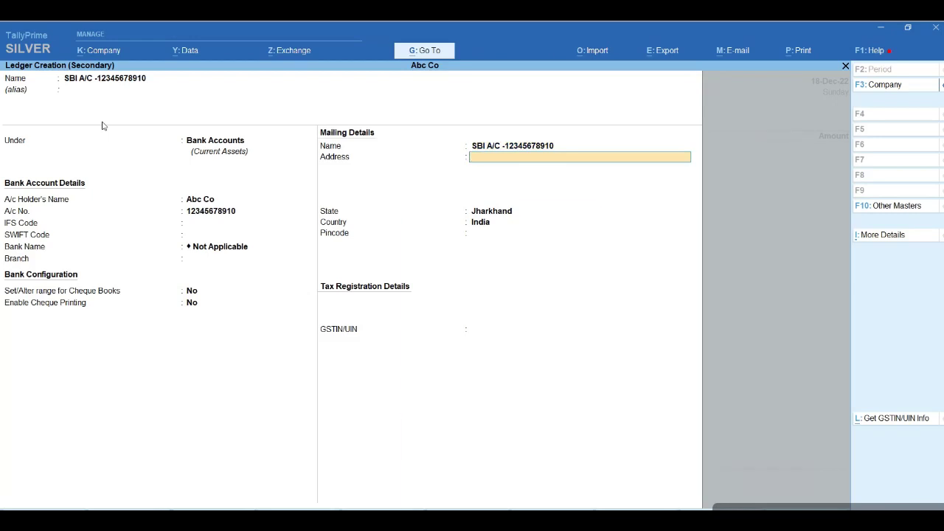
key("Return")
key("Return")
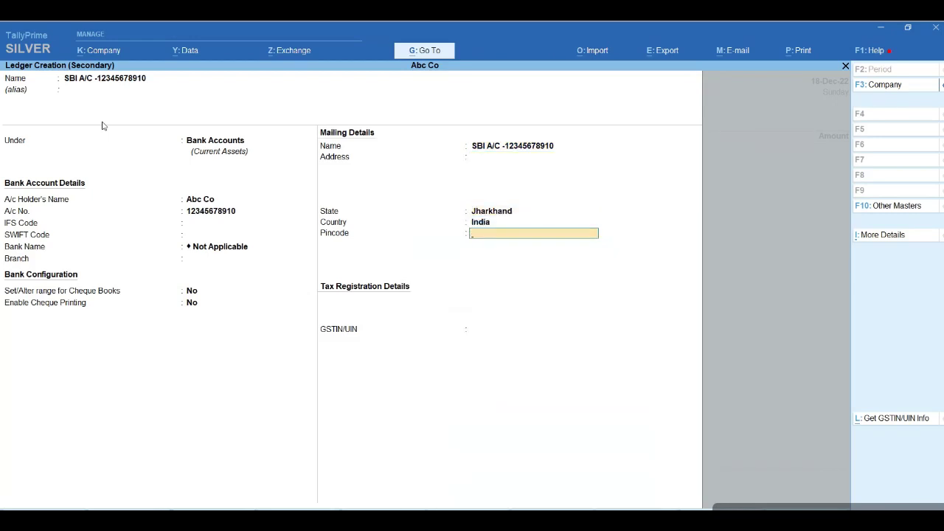
key("Return")
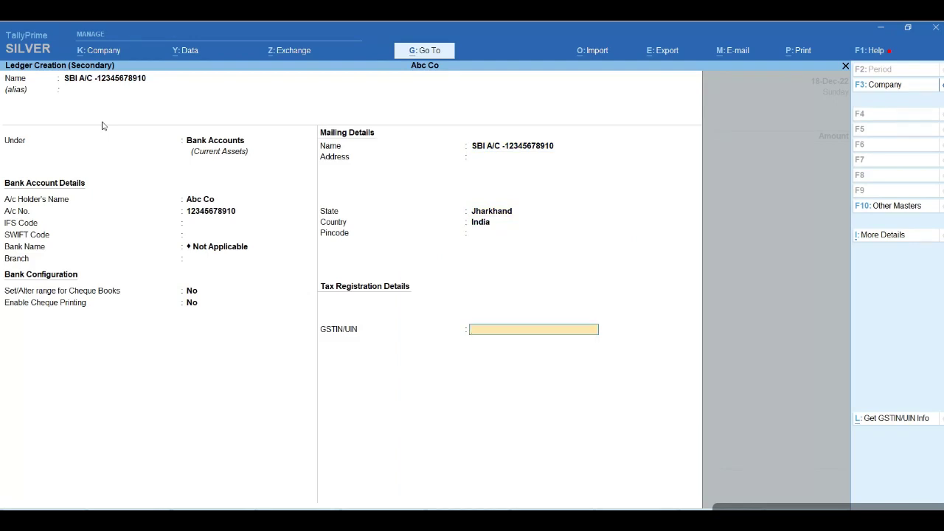
key("Return")
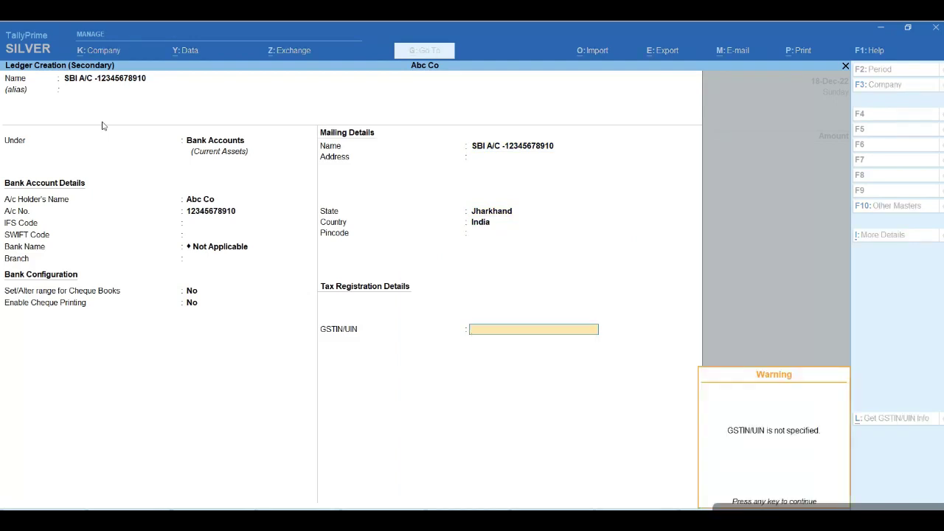
key("Return")
key("Return")
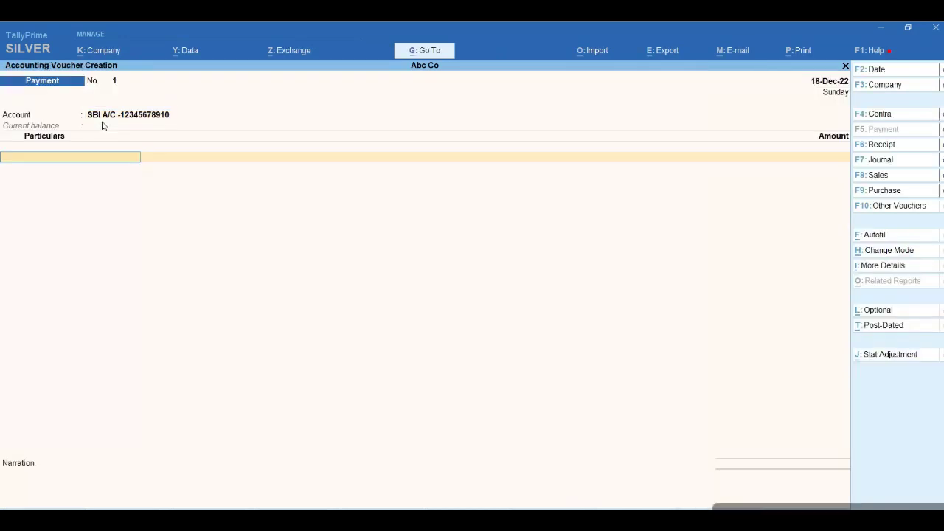
Keep the new SBI ledger as the payment account and select M/s Rahul Traders as the party being paid
key("BackSpace")
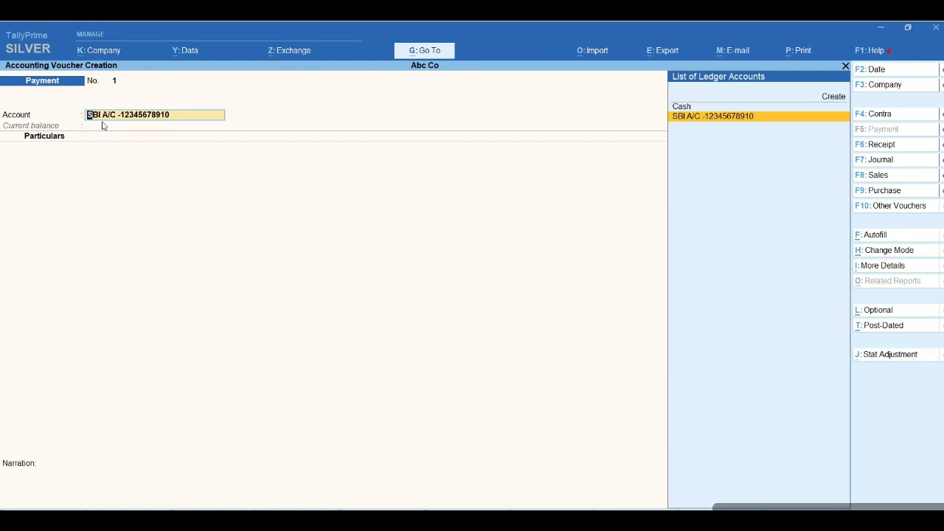
key("Return")
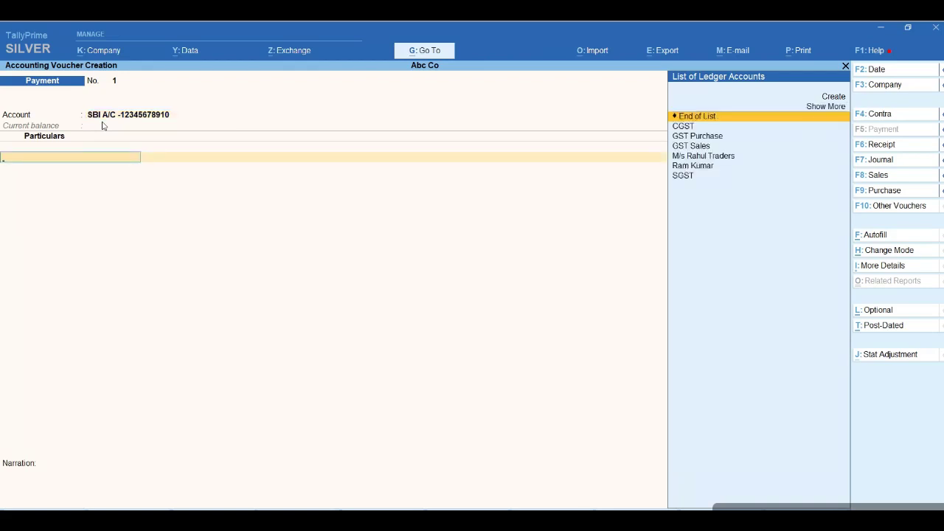
key("Down")
key("Down")
key("Down")
key("Down")
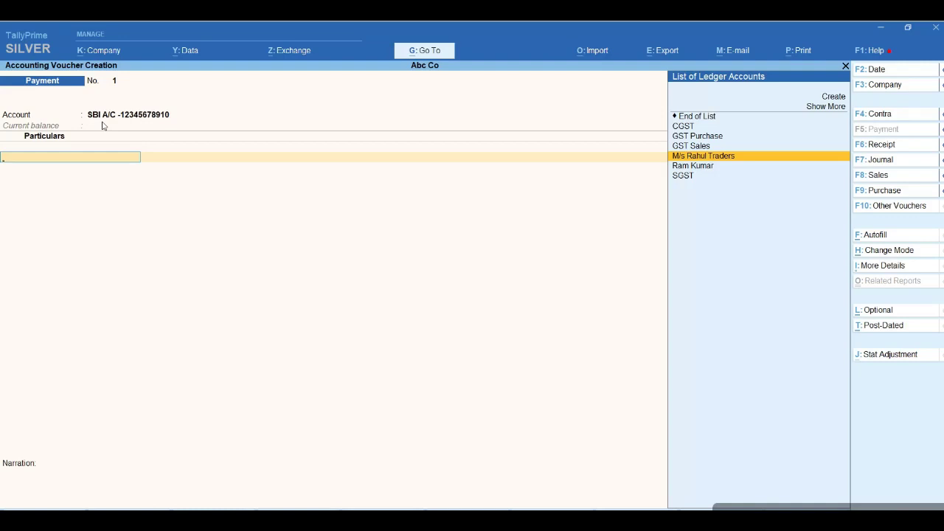
key("Return")
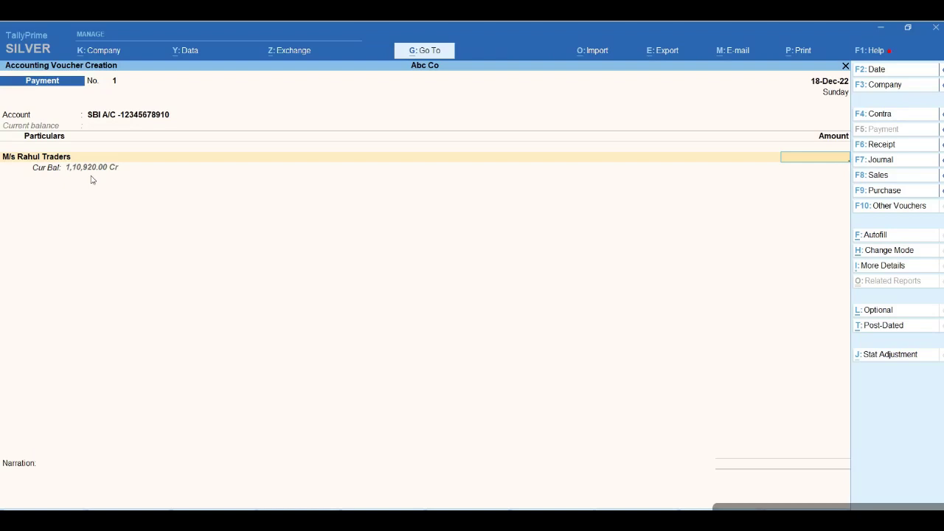
Set the payment voucher's date to 20-12-2022
left_click(817, 91)
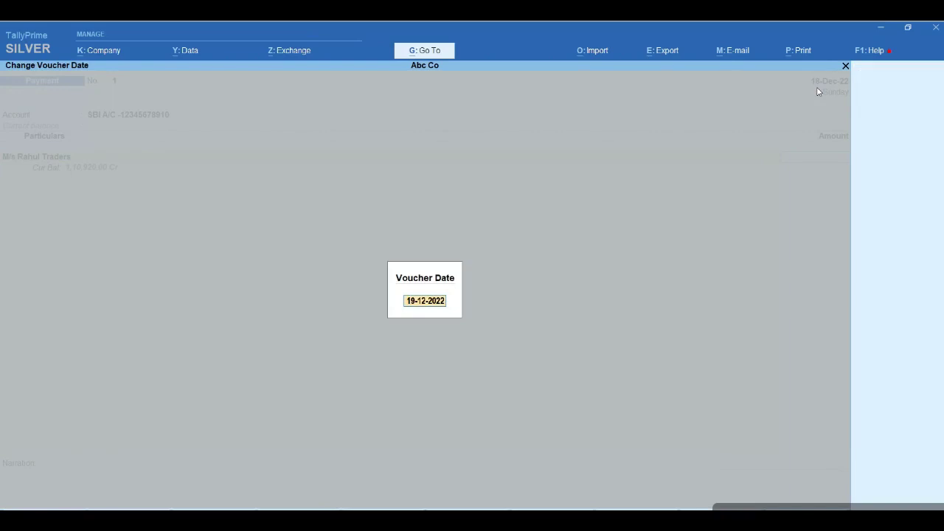
type("20-12")
key("Return")
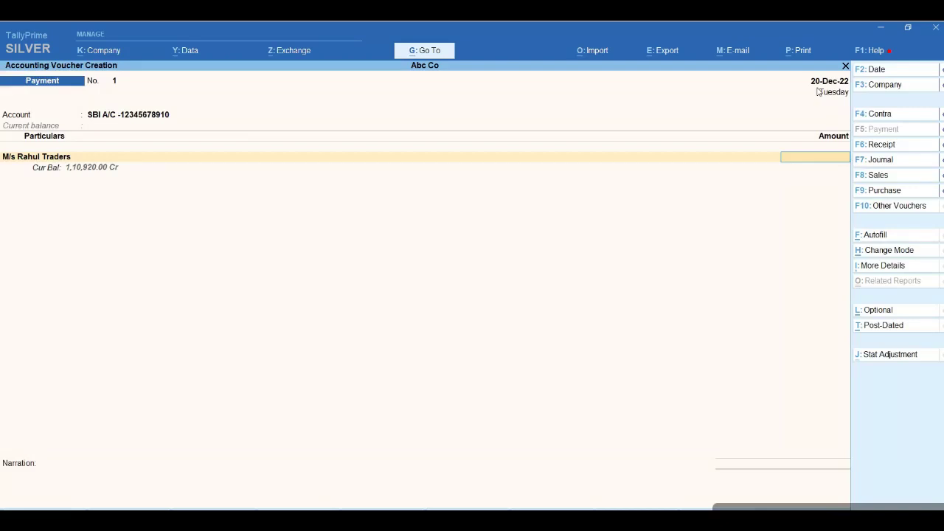
Enter 110920 as the payment amount and choose Agst Ref to bring up the party's pending bills
type("110920")
key("Return")
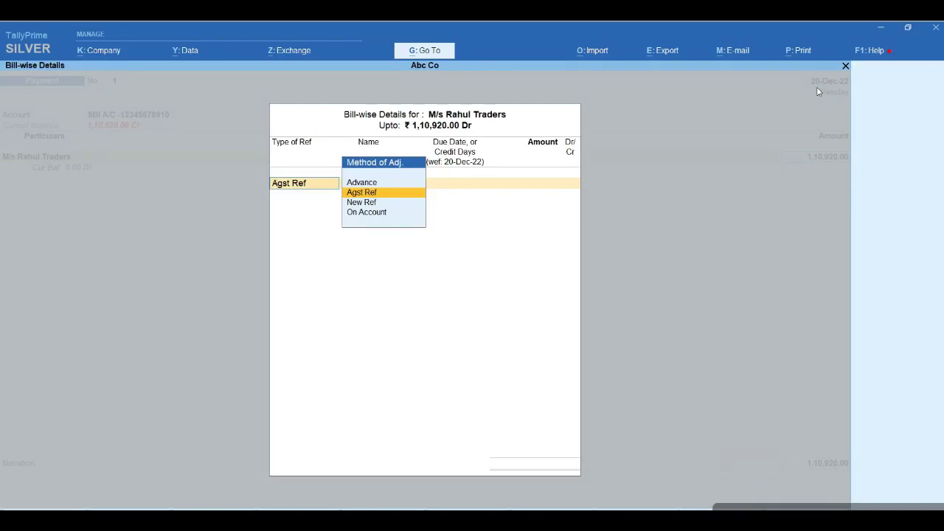
key("Return")
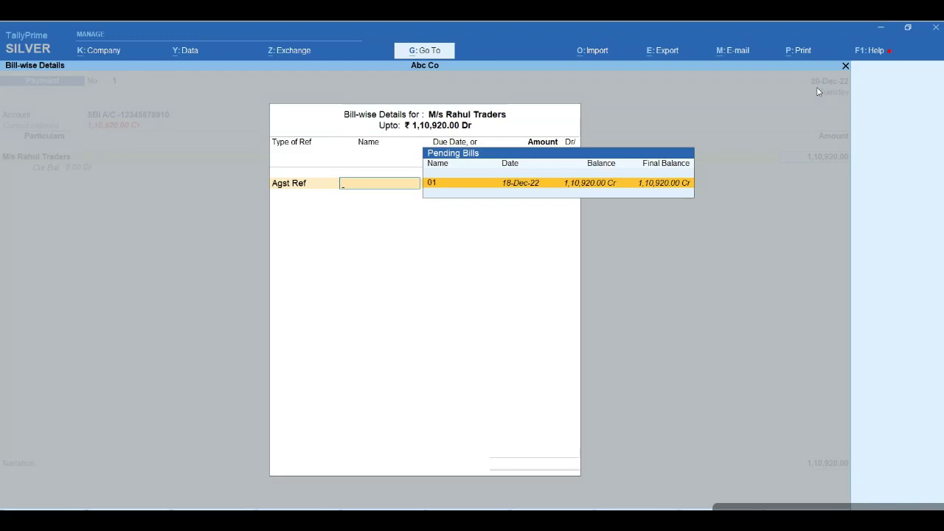
Change the bill adjustment to On Account for the full amount and continue to the SBI ledger's bank allocations
key("BackSpace")
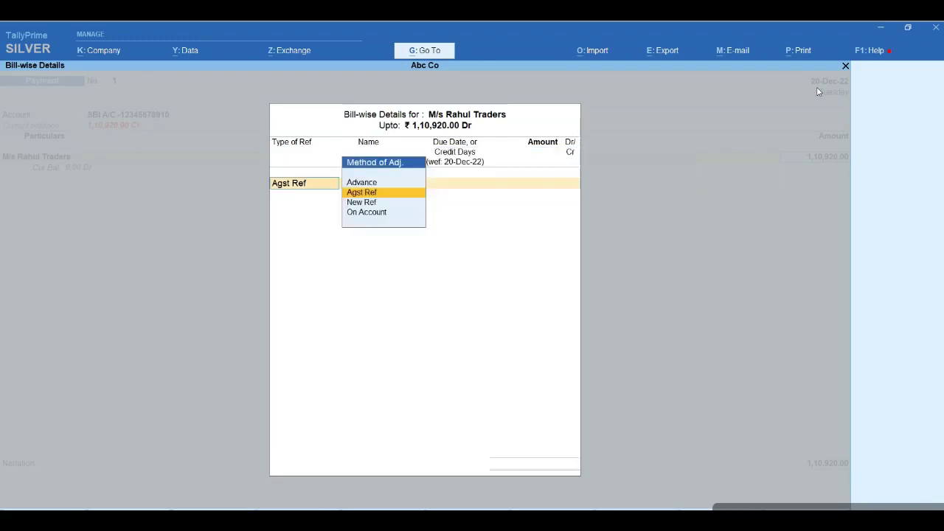
key("Down")
key("Down")
key("Return")
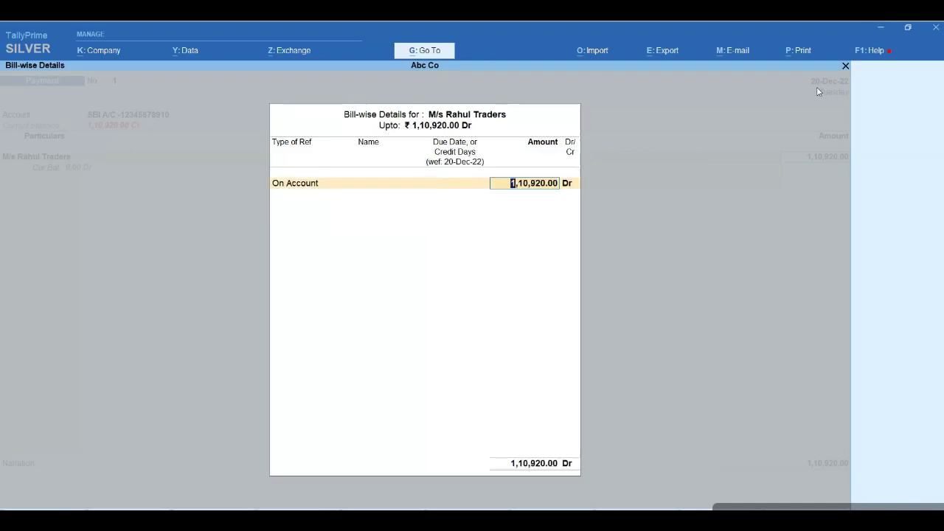
key("Return")
key("Return")
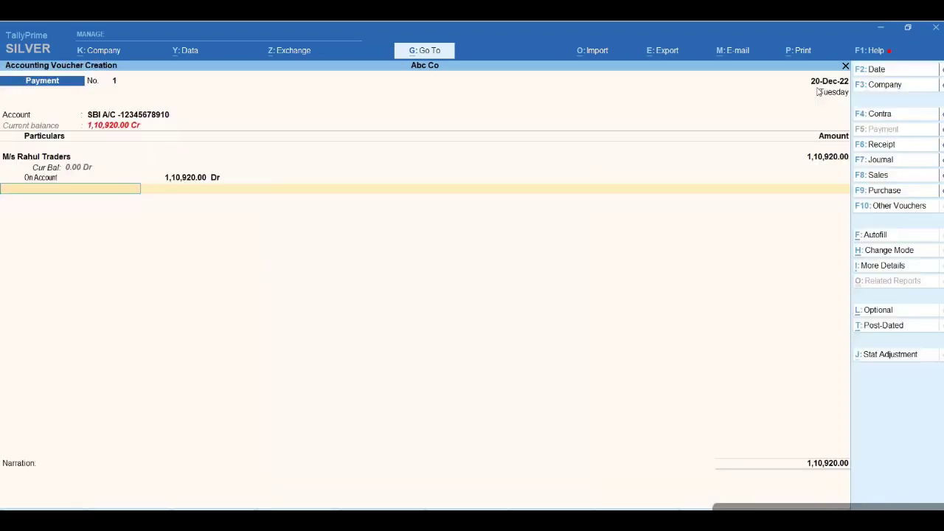
key("Return")
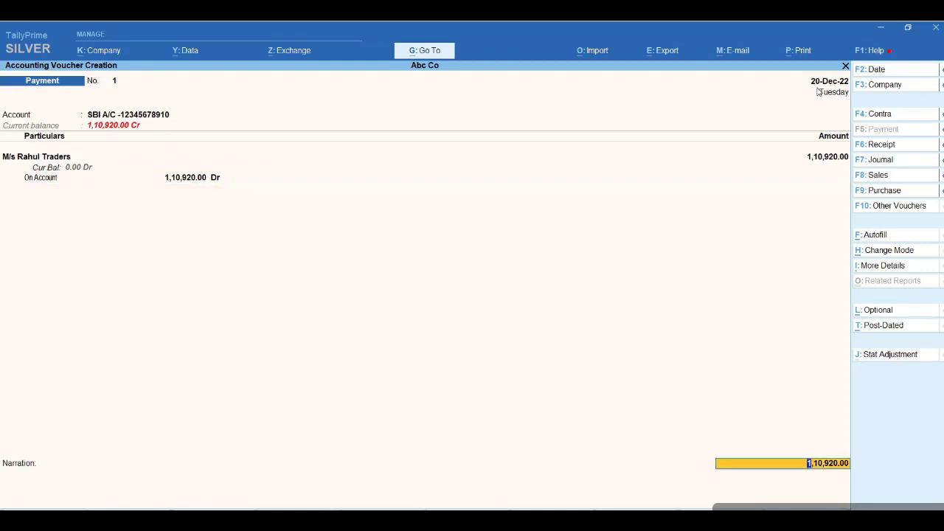
key("Return")
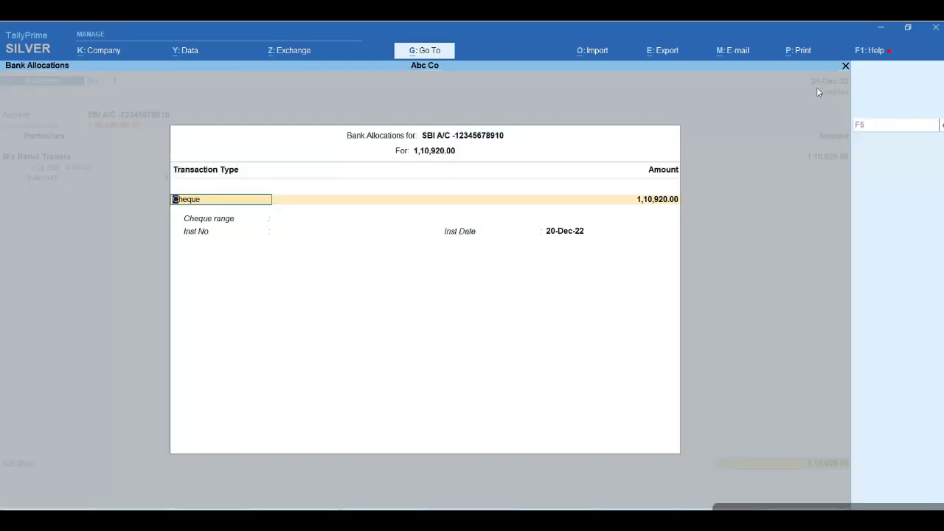
Keep Cheque as the transaction type for the full amount, with the cheque range Not Applicable
key("Return")
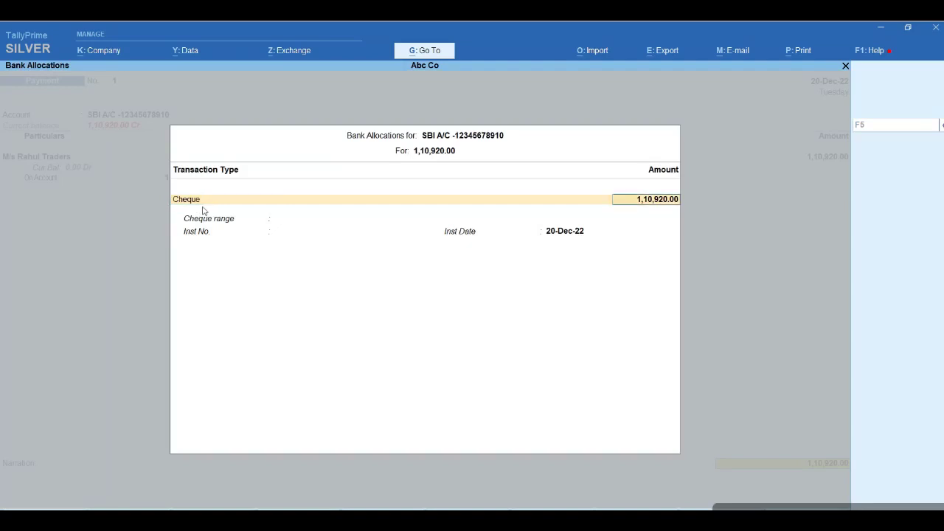
key("Return")
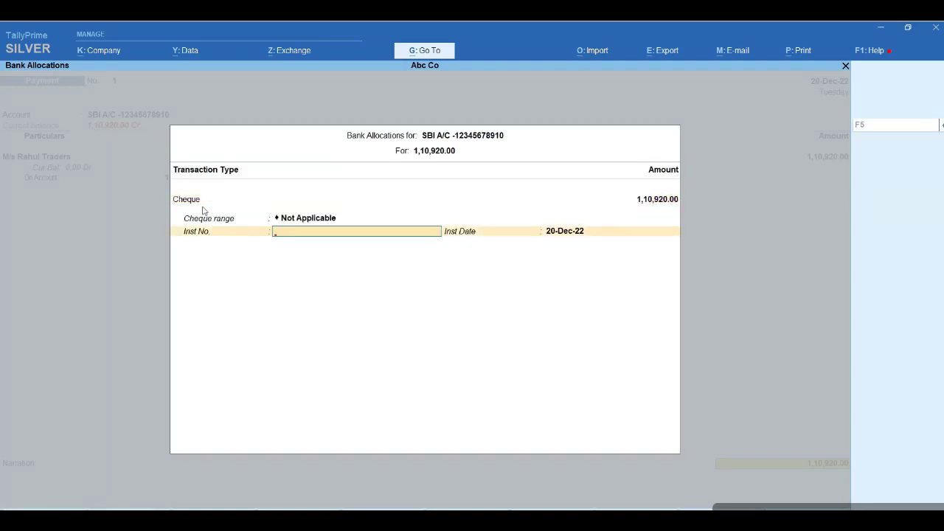
type("1233")
key("BackSpace")
key("BackSpace")
key("BackSpace")
key("BackSpace")
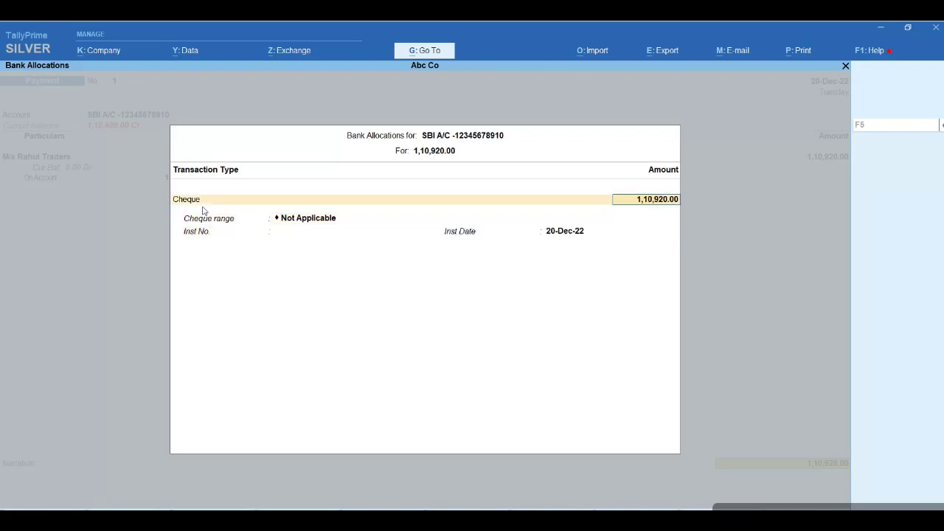
key("BackSpace")
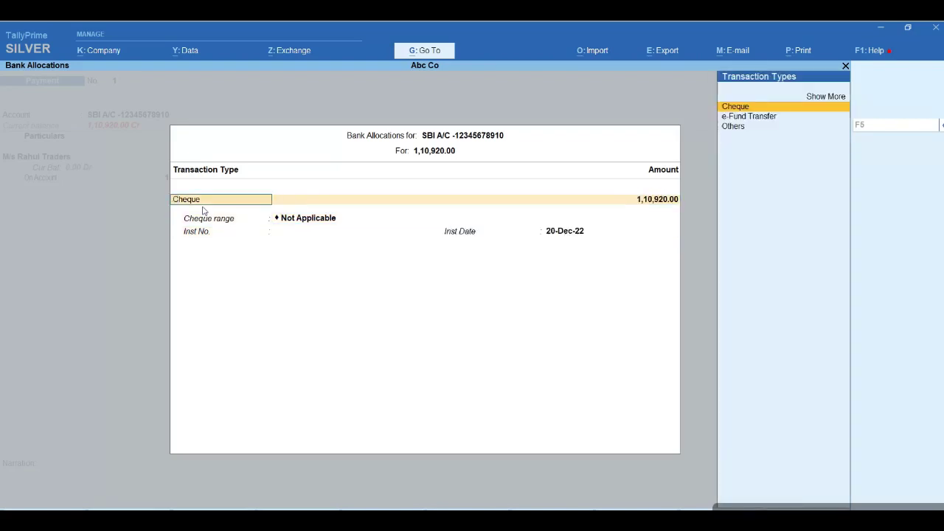
key("Down")
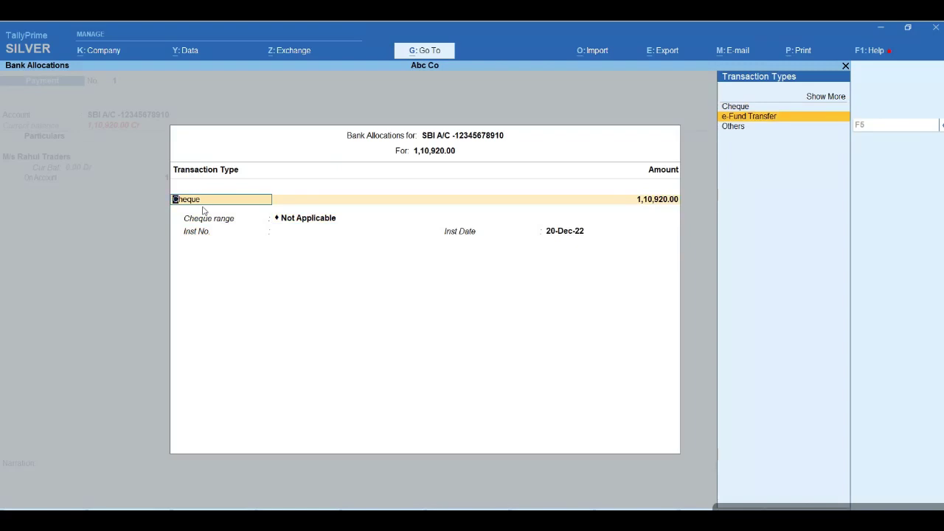
key("Up")
key("Return")
key("Return")
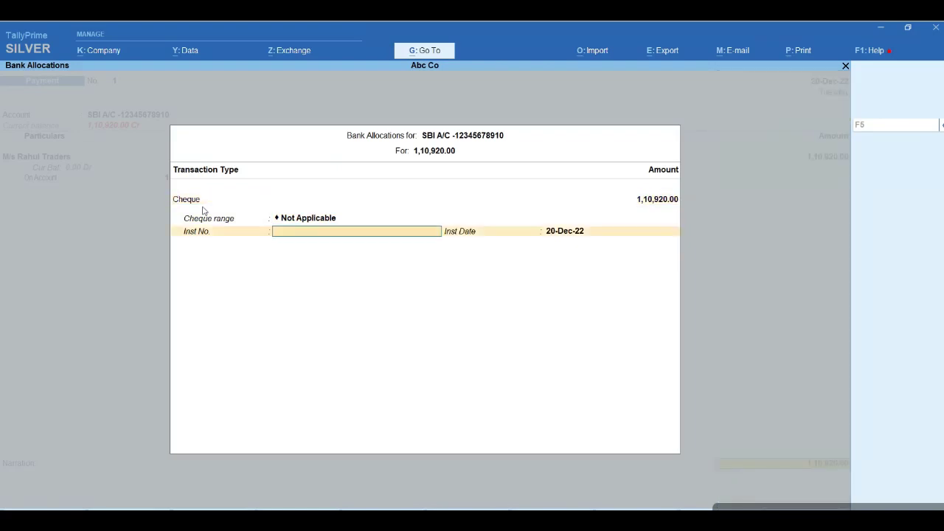
Enter 122334 as the cheque's instrument number and keep 20-Dec-22 as the instrument date
type("1223344")
key("BackSpace")
key("Return")
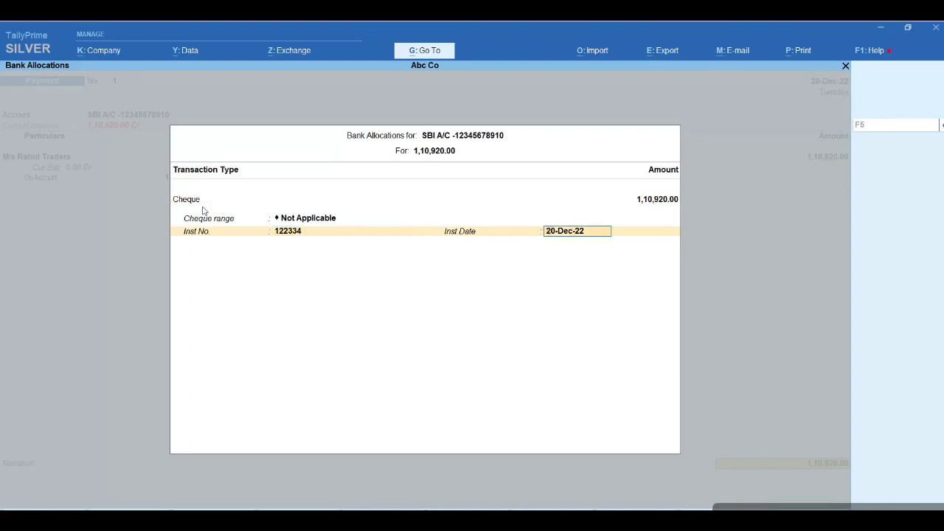
key("Return")
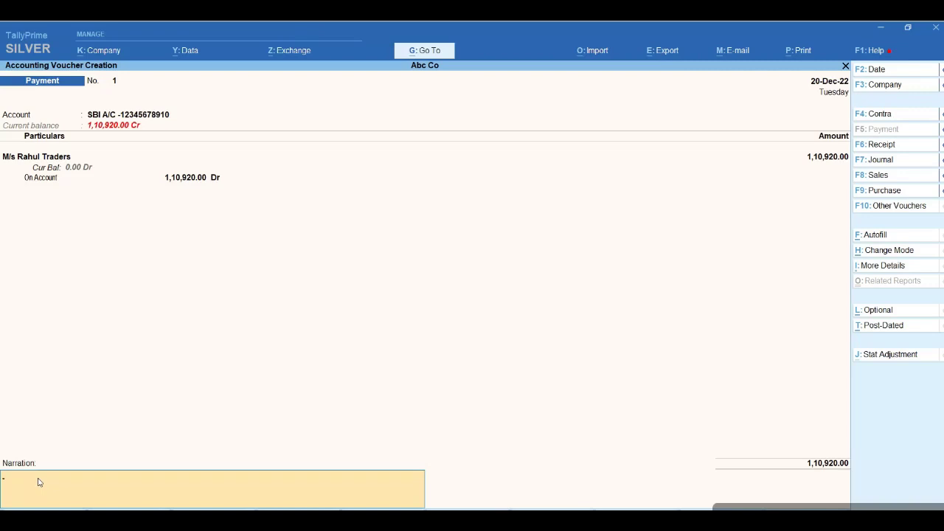
Add the narration DGDHFGH to the payment voucher and save it
type("DGDHFGH")
key("Return")
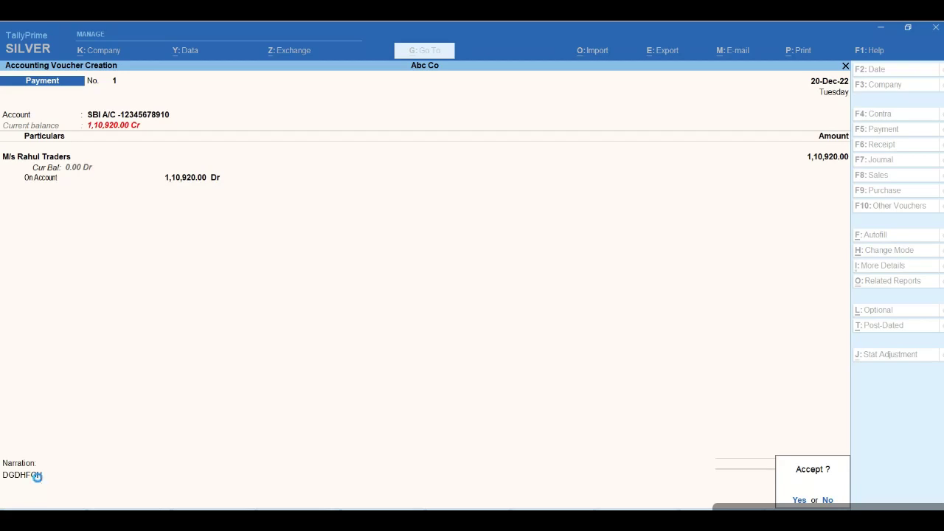
key("Return")
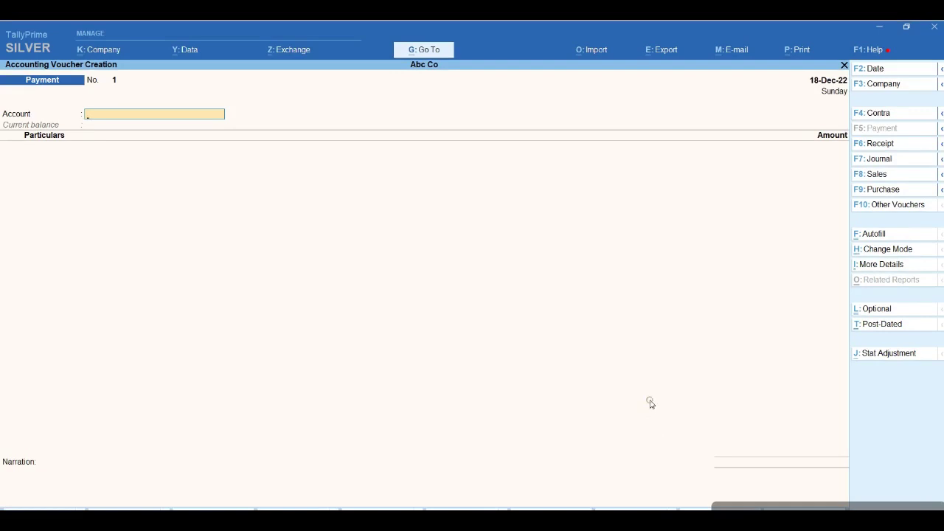
Start a receipt voucher and select Cash as the receiving account
left_click(880, 146)
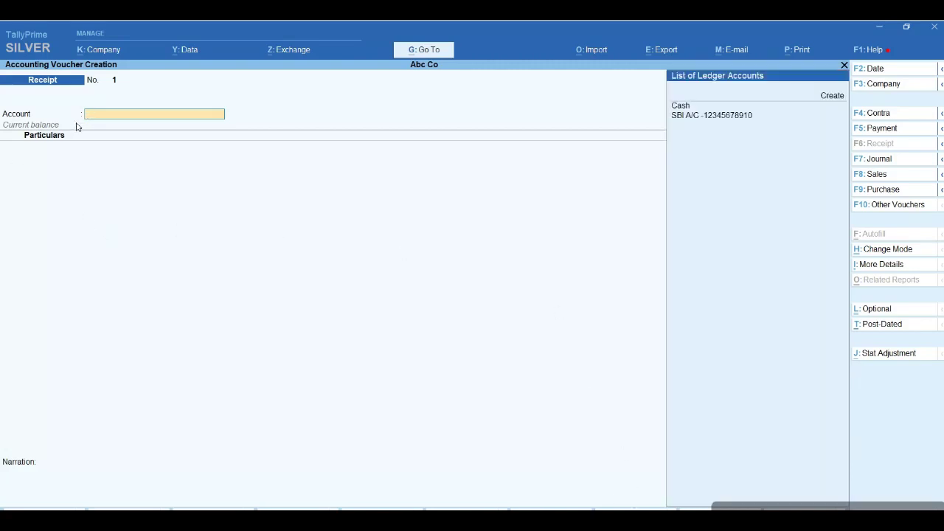
key("Down")
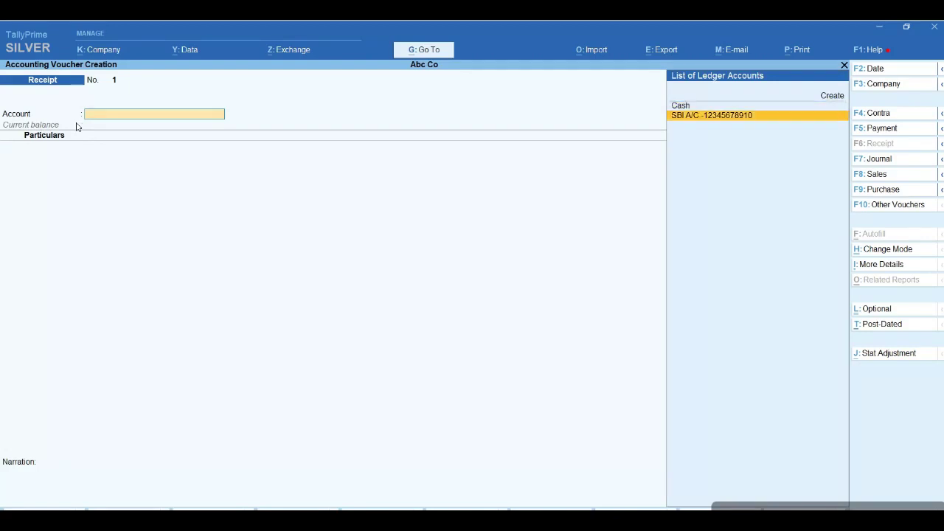
key("Up")
key("Return")
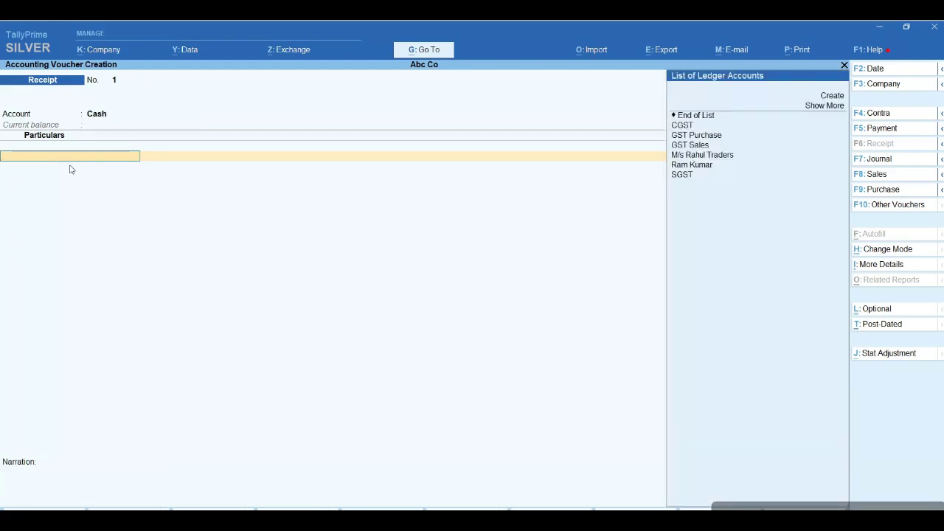
Select the individual customer's ledger as the party the cash is received from
key("Down")
key("Down")
key("Down")
key("Down")
key("Down")
key("Down")
key("Down")
key("Down")
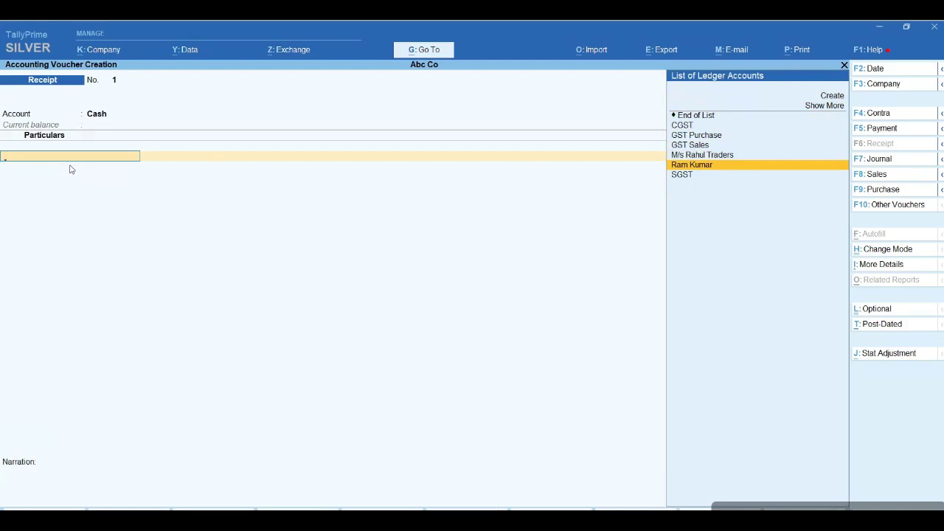
key("Return")
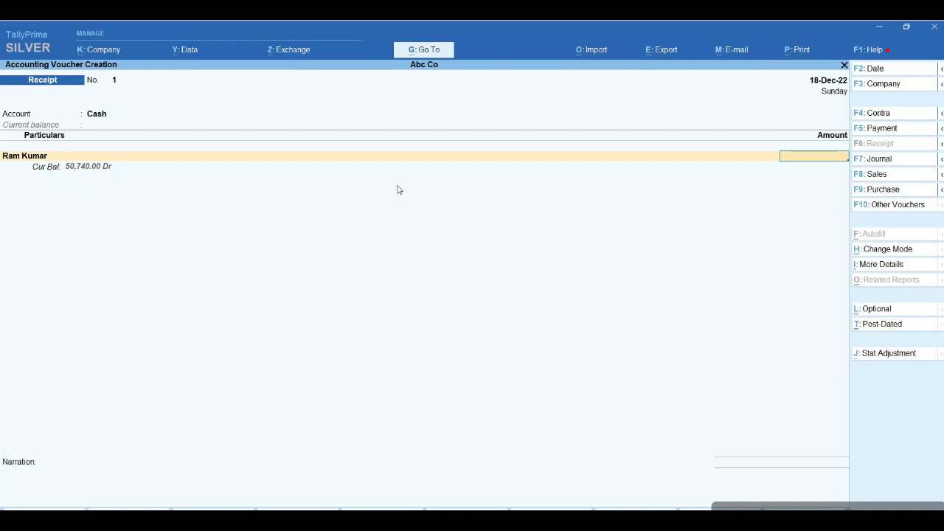
Enter 15000 as the receipt amount and allocate it in full to a New Ref bill named 1
type("15000")
key("Return")
key("Down")
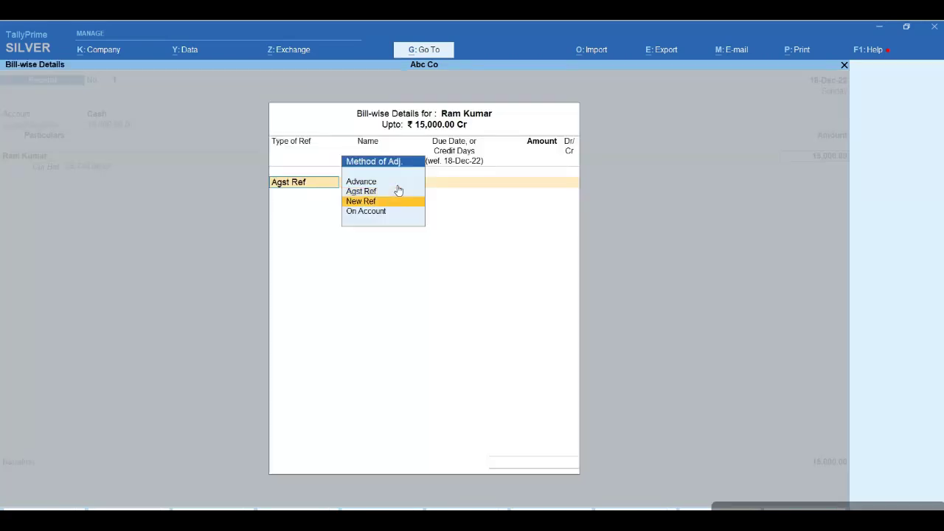
key("Return")
key("Return")
key("Return")
key("Return")
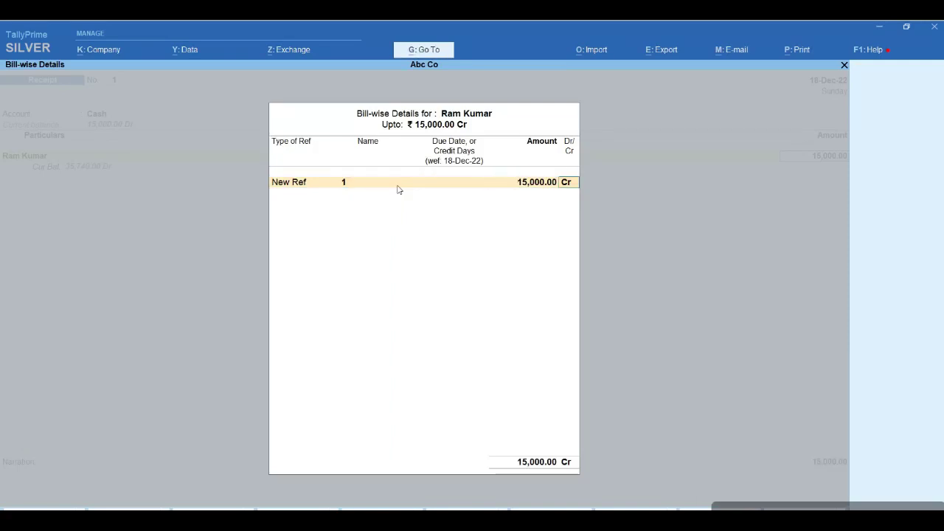
key("Return")
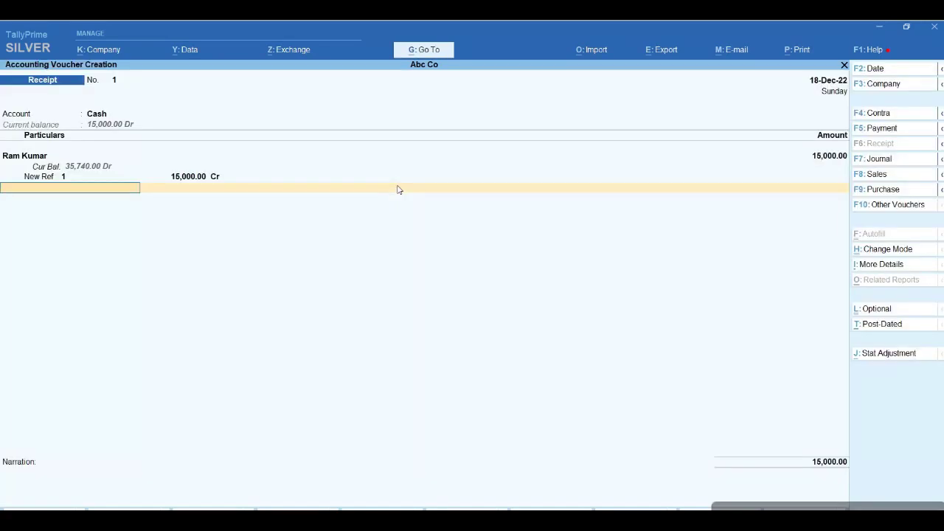
End the cash receipt's particulars and save the voucher without a narration
key("Return")
key("Return")
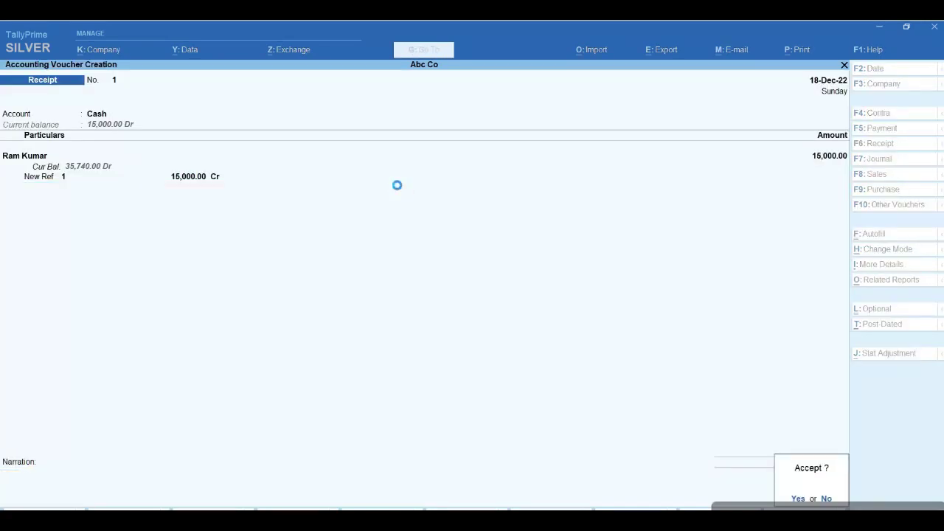
key("Return")
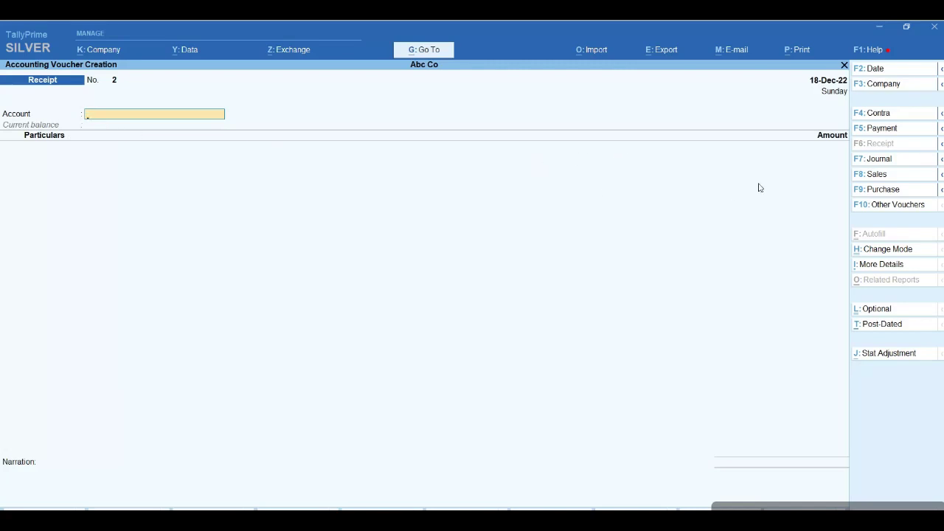
In the second receipt voucher, select the SBI bank ledger as the account and the same individual customer as the party
key("Down")
key("Down")
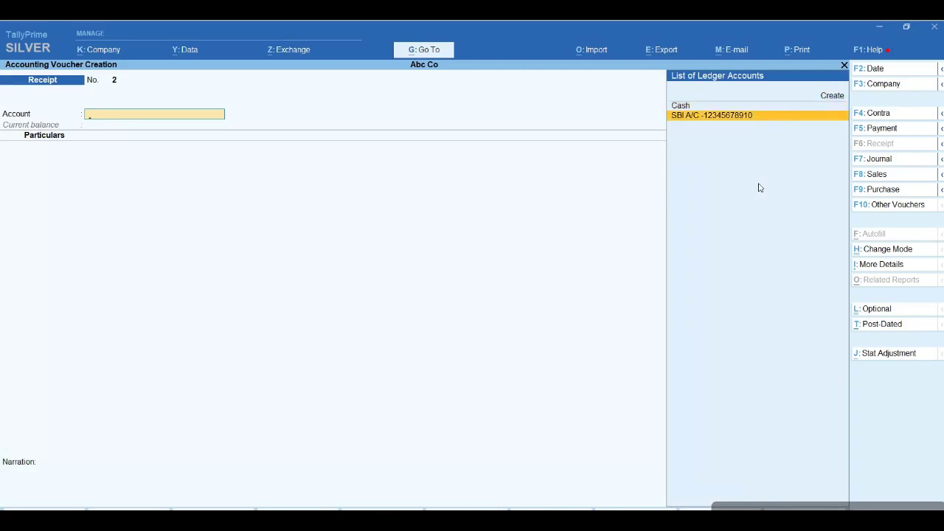
key("Return")
type("Ram")
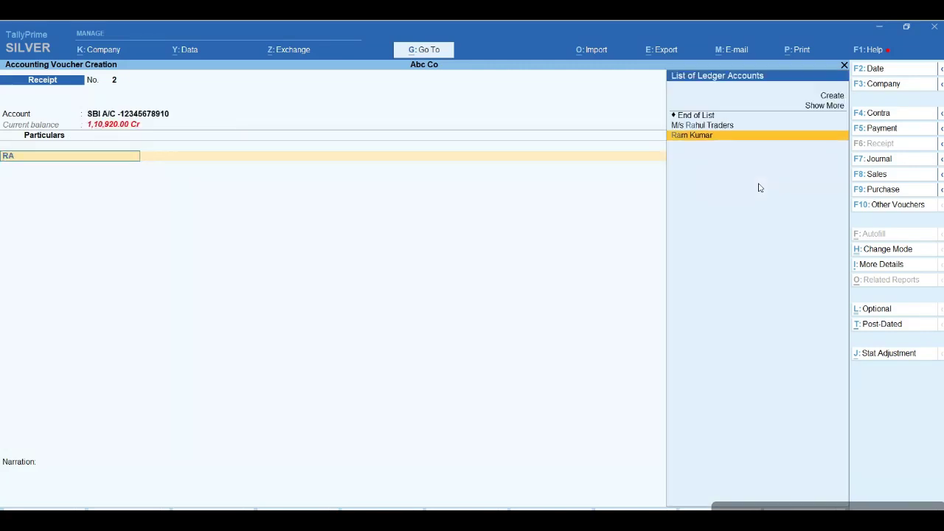
key("Return")
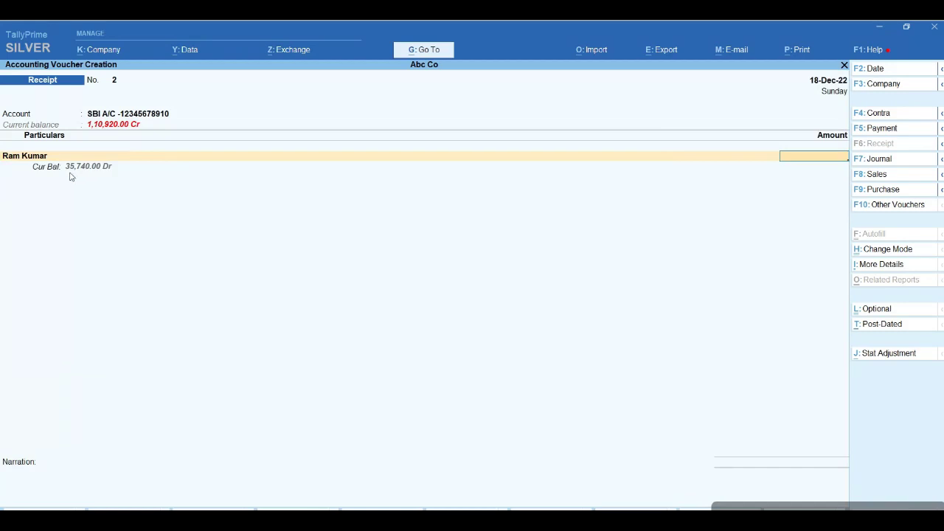
Enter 35740 as the receipt amount and adjust it in full as On Account
type("35740")
key("Return")
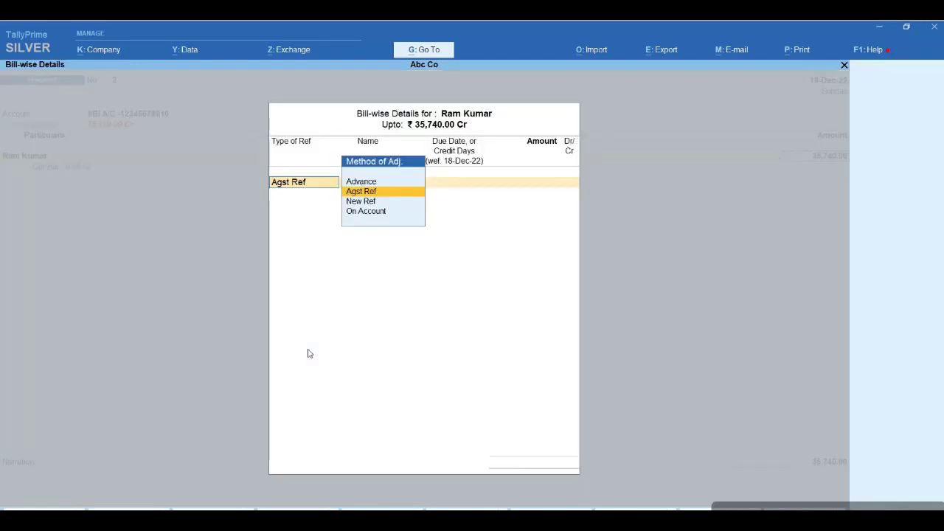
key("Down")
key("Down")
key("Return")
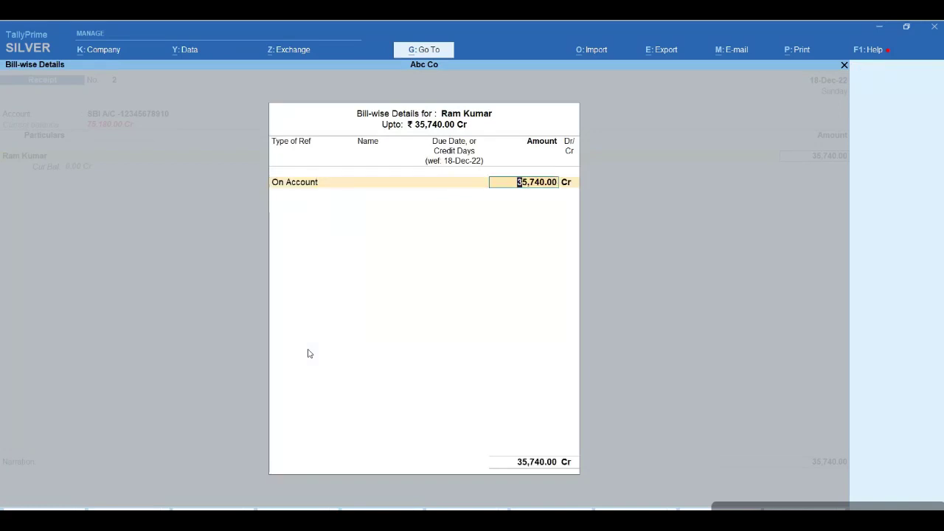
key("Return")
key("Return")
key("Return")
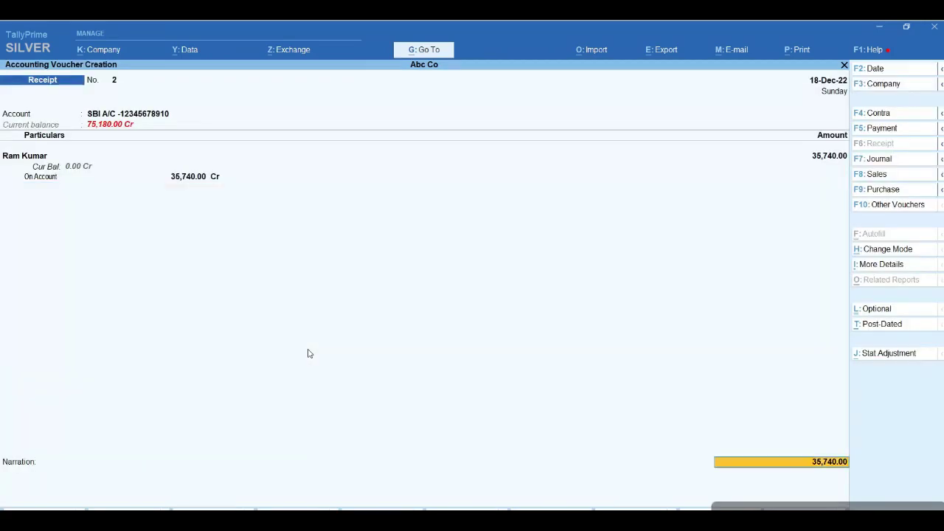
Keep Cheque/DD in the bank allocation with instrument number and bank name blank, and save the receipt without a narration
key("Return")
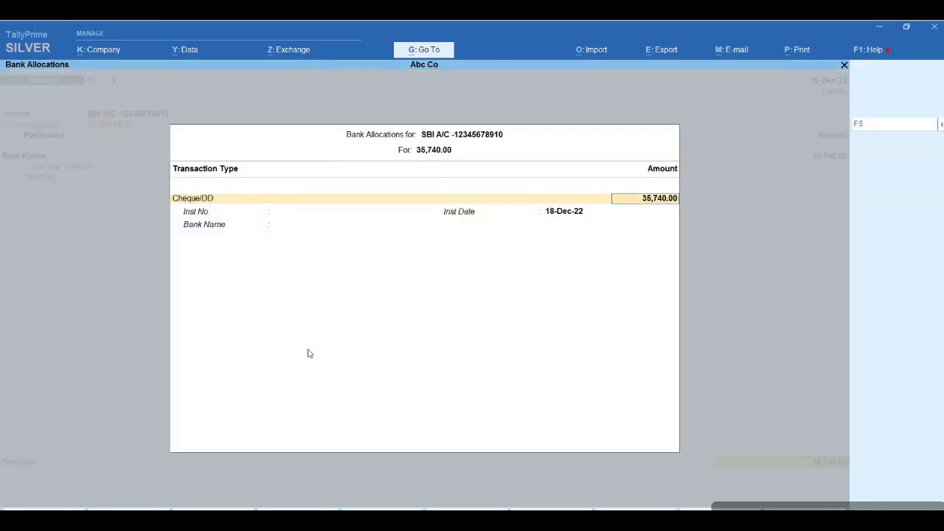
key("Return")
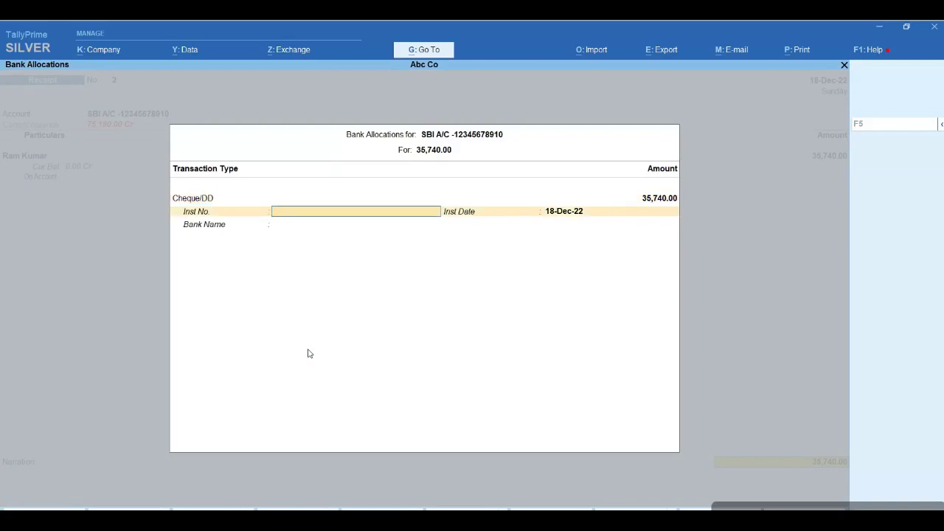
key("Return")
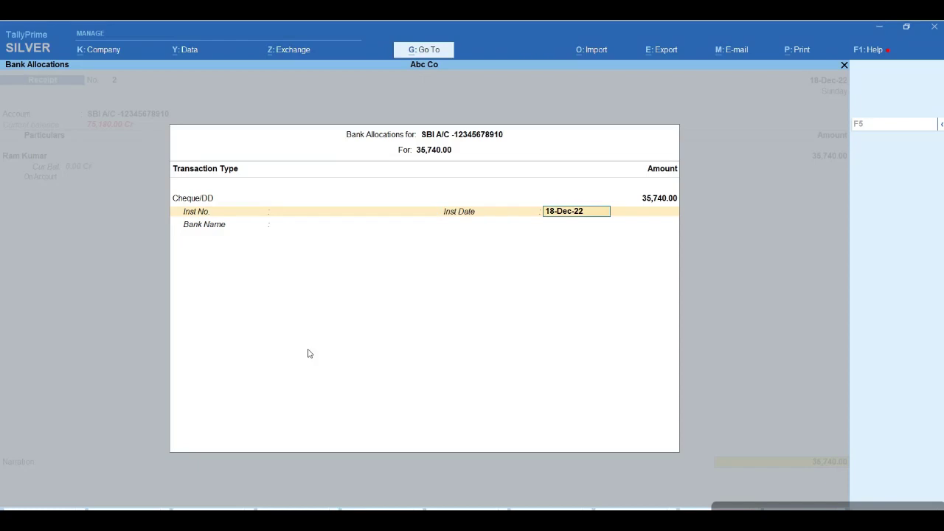
key("Return")
key("Return")
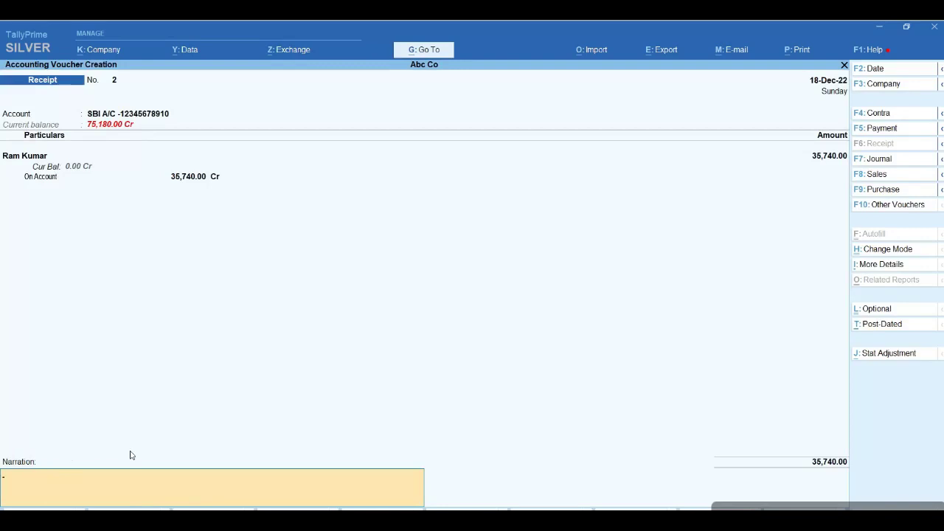
key("Return")
key("Return")
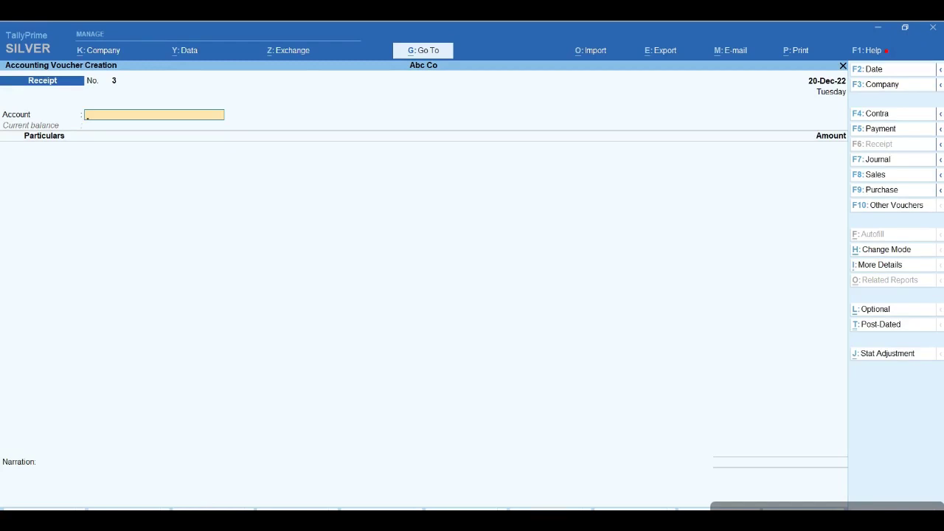
Start a contra voucher and select the SBI bank ledger as its account
key("F4")
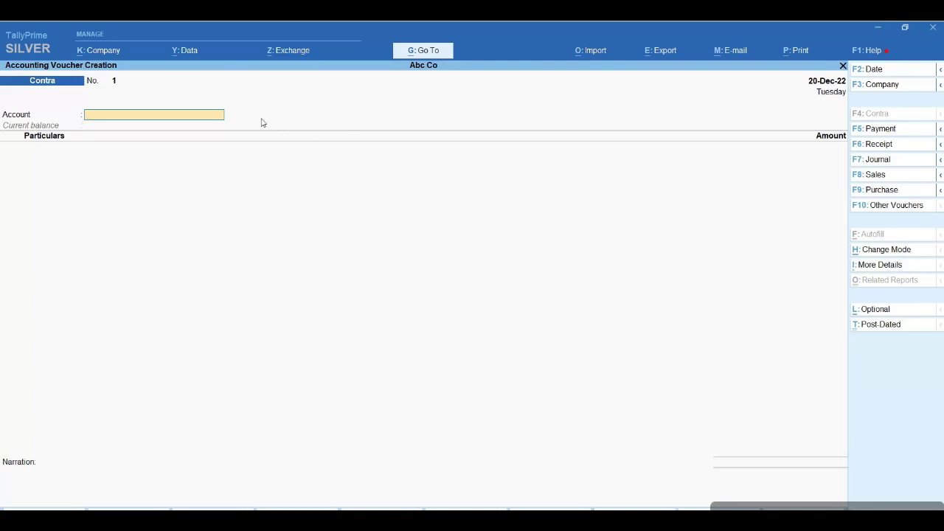
left_click(118, 123)
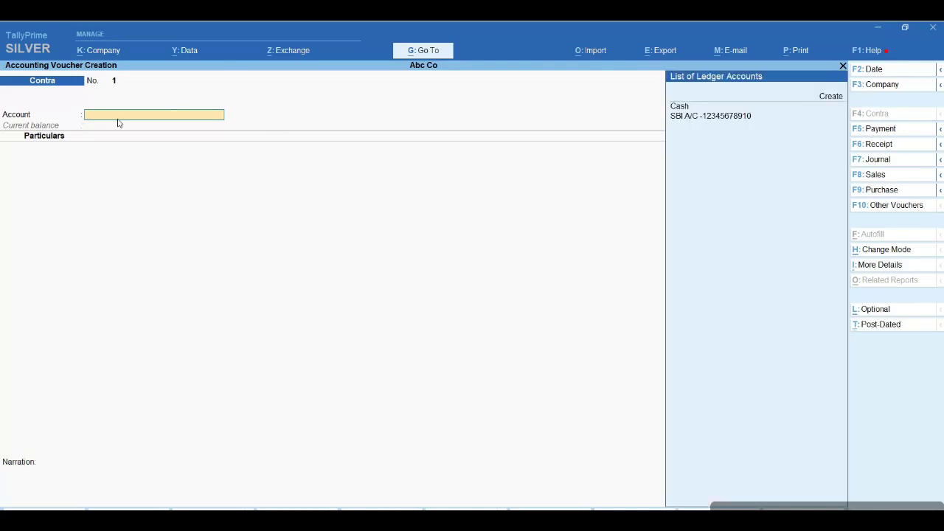
key("Down")
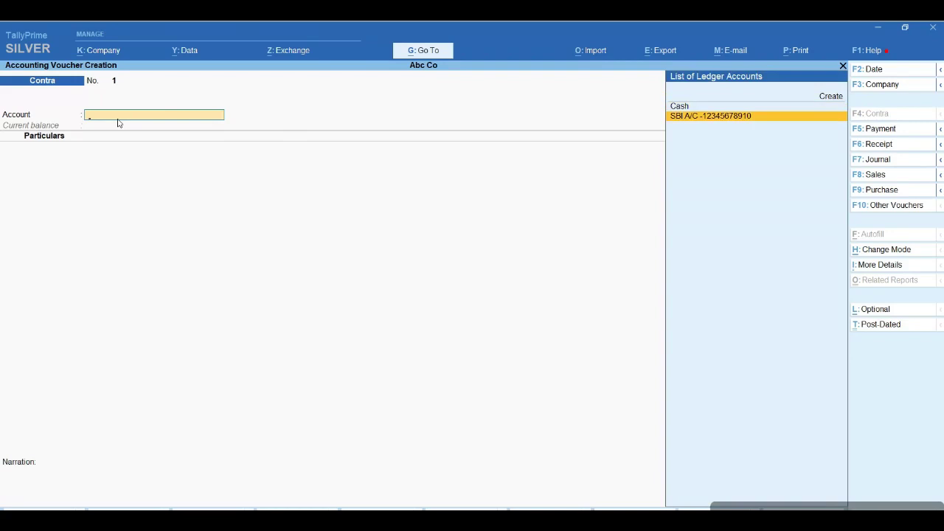
key("Return")
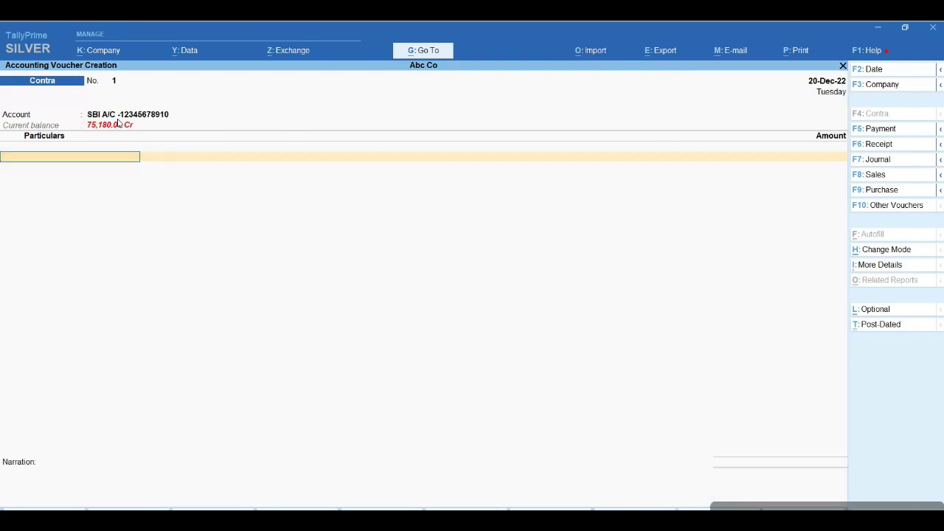
In the contra voucher, enter Cash under Particulars with an amount of 15000
type("CA")
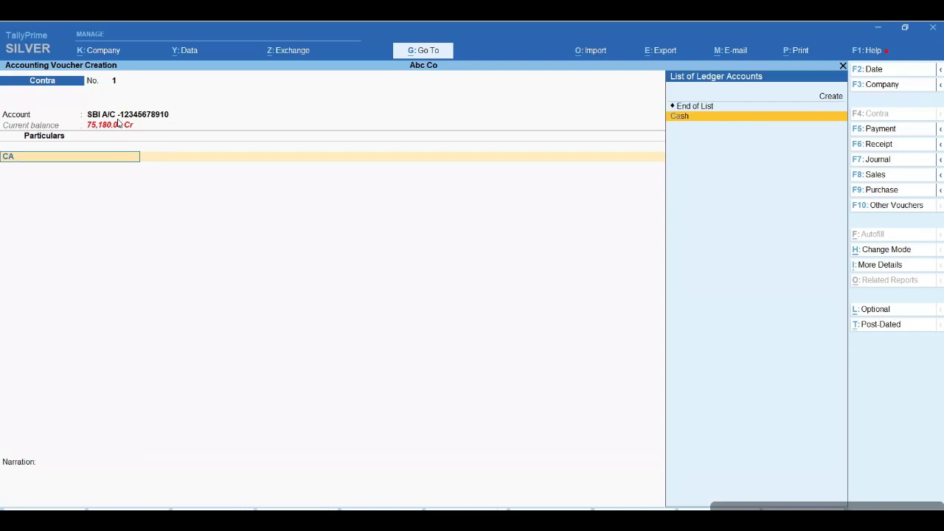
key("Return")
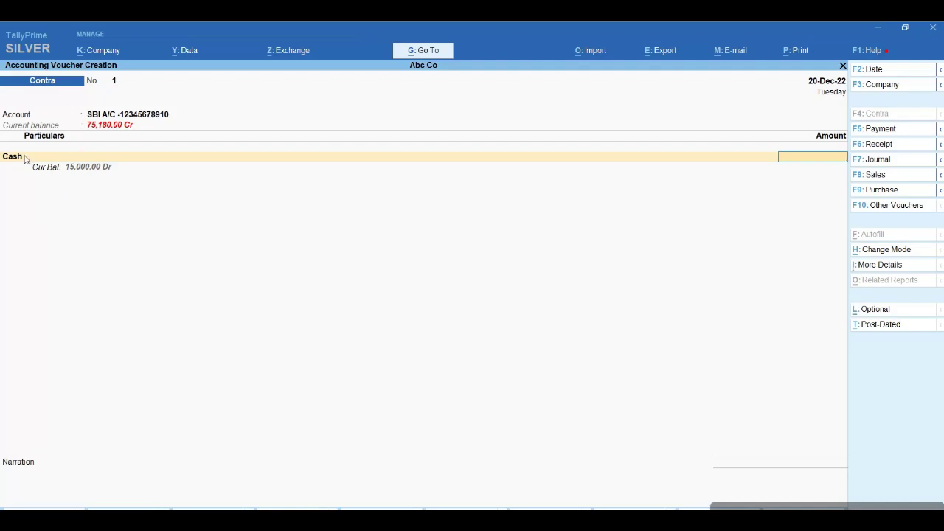
type("15000")
key("Return")
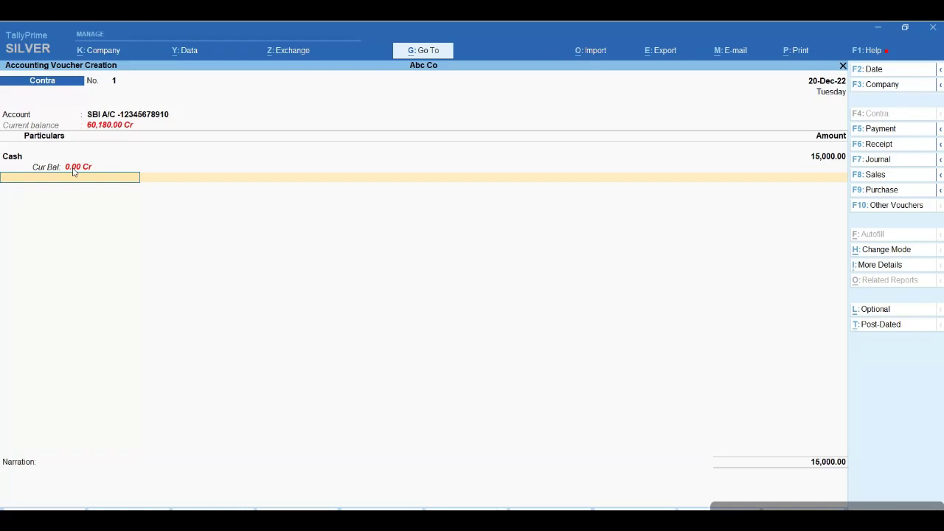
key("Return")
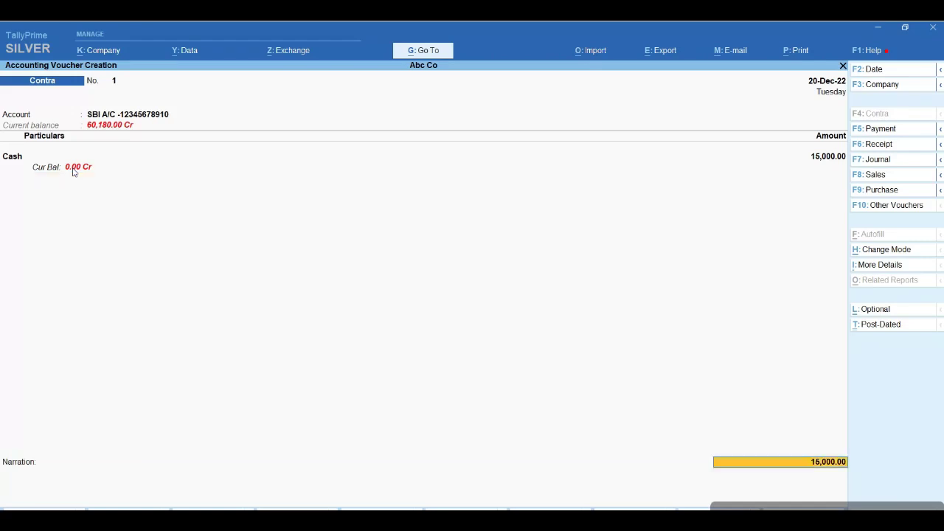
Keep Cash as the transaction type in the bank allocation and leave all cash denominations blank
key("Return")
key("Return")
key("Return")
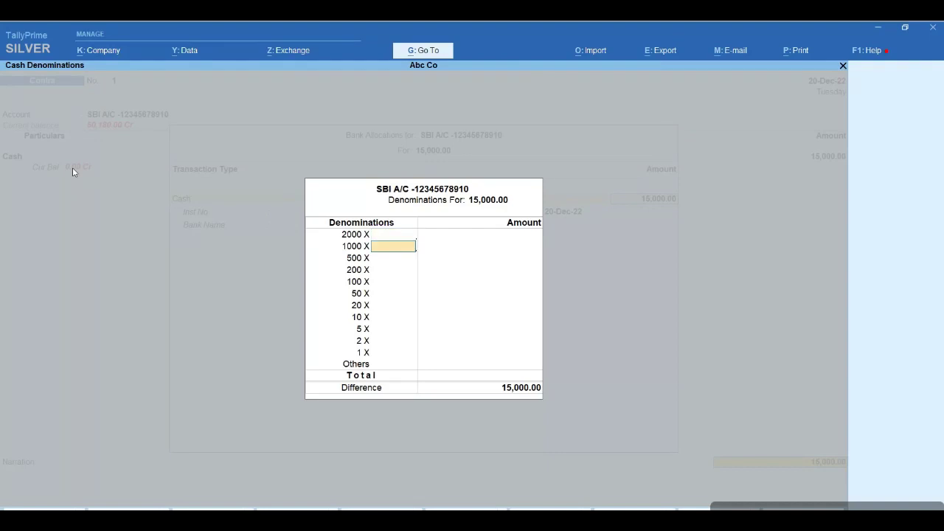
key("Return")
key("Return")
key("Return")
key("Return")
key("Return")
key("Return")
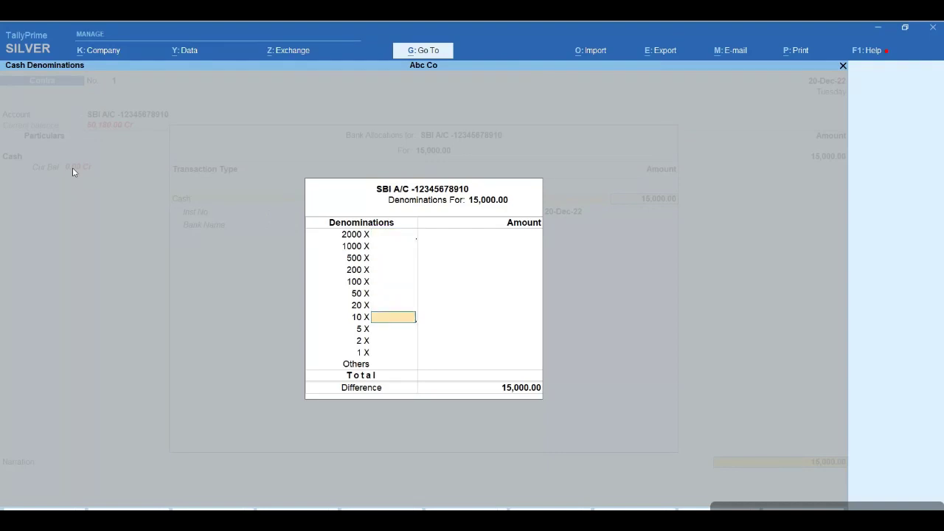
key("Return")
key("Return")
key("Return")
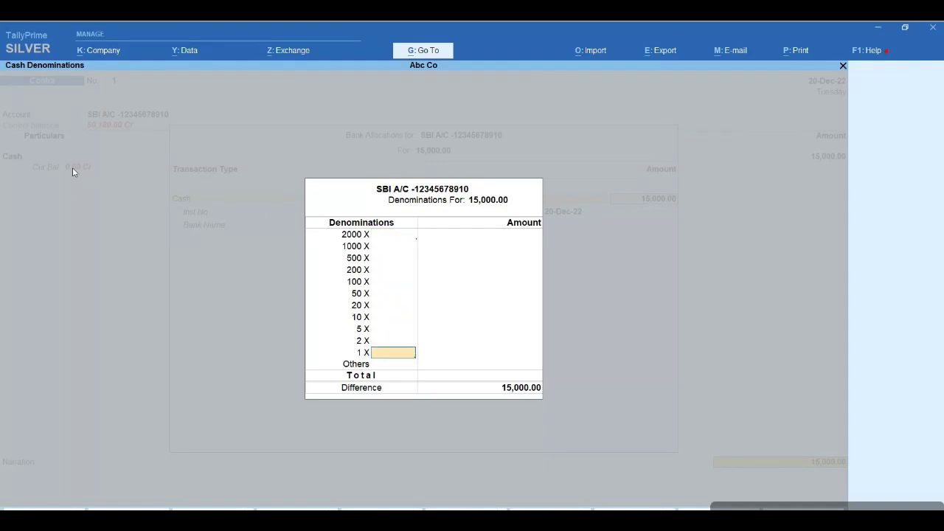
key("Return")
key("Return")
Leave the instrument number and bank name blank and save the first contra voucher without a narration
key("Return")
key("Return")
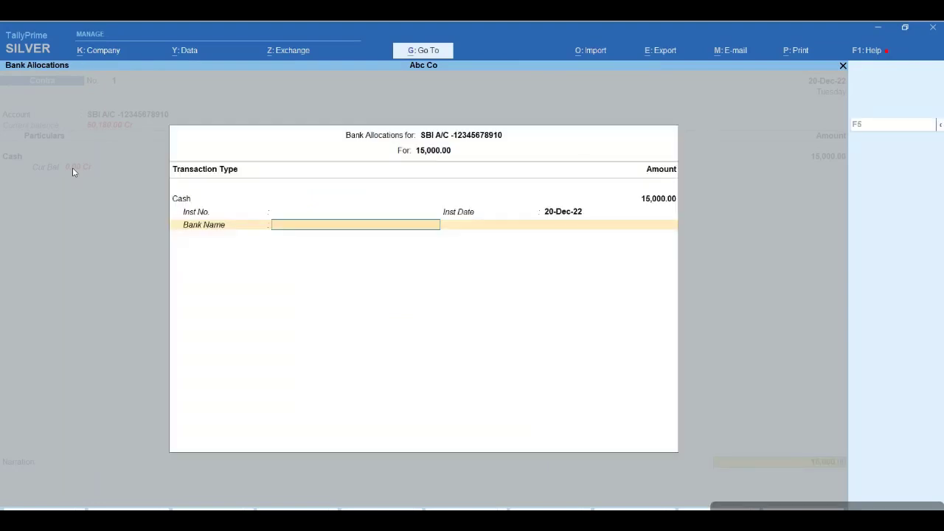
key("Return")
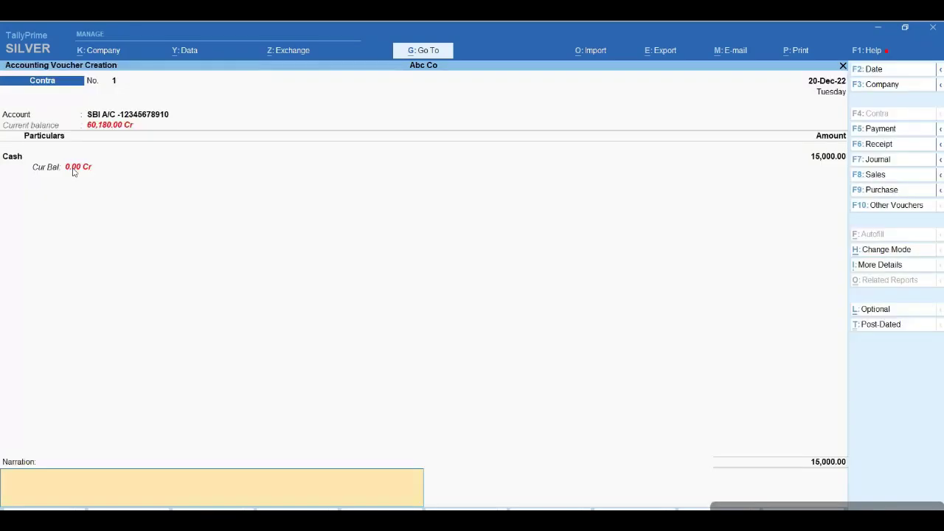
key("Return")
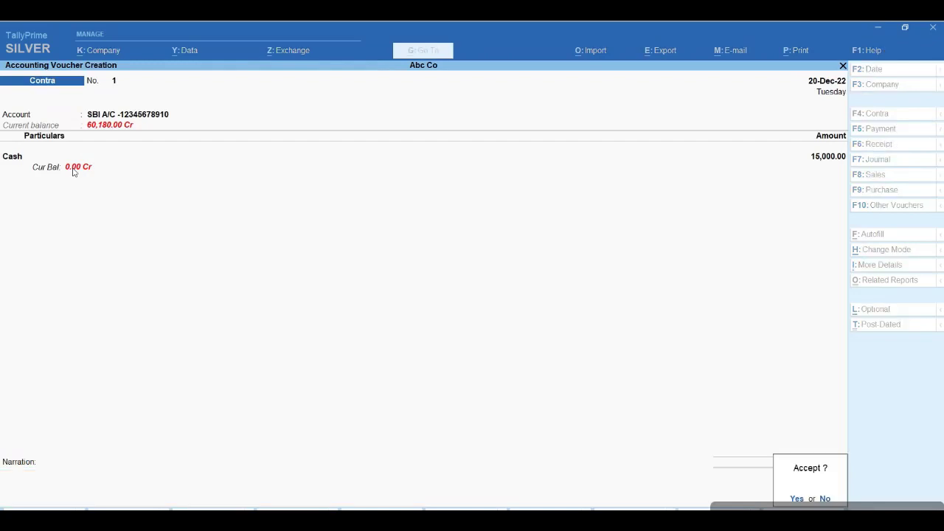
key("Return")
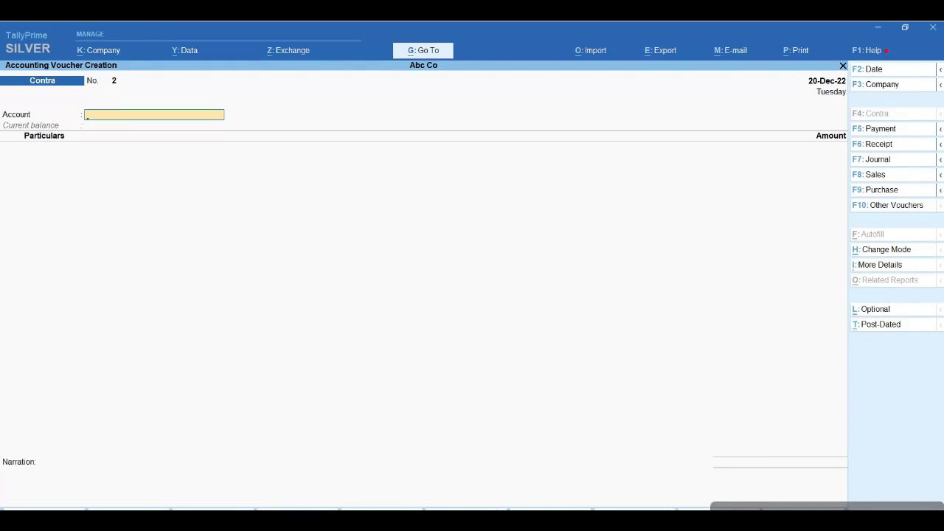
In the second contra voucher, select Cash as the account and the SBI bank ledger under Particulars
type("CAS")
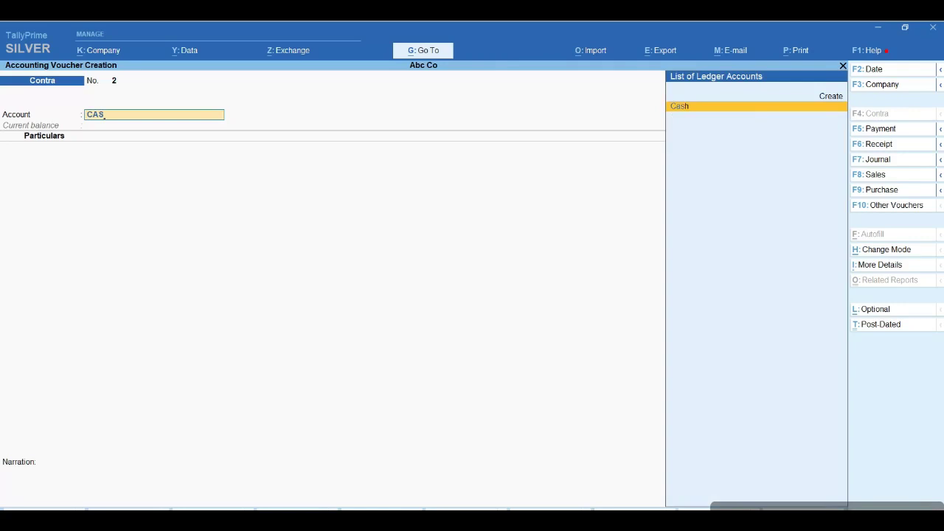
key("Return")
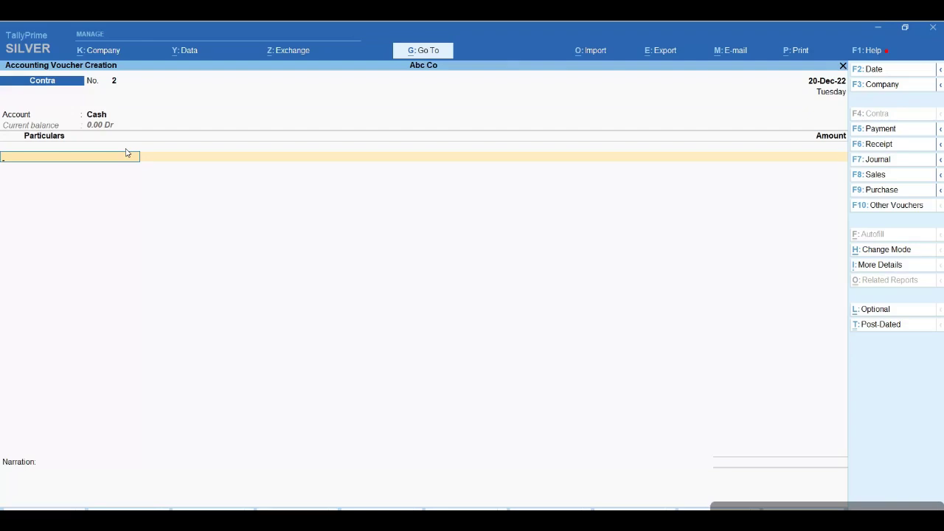
key("BackSpace")
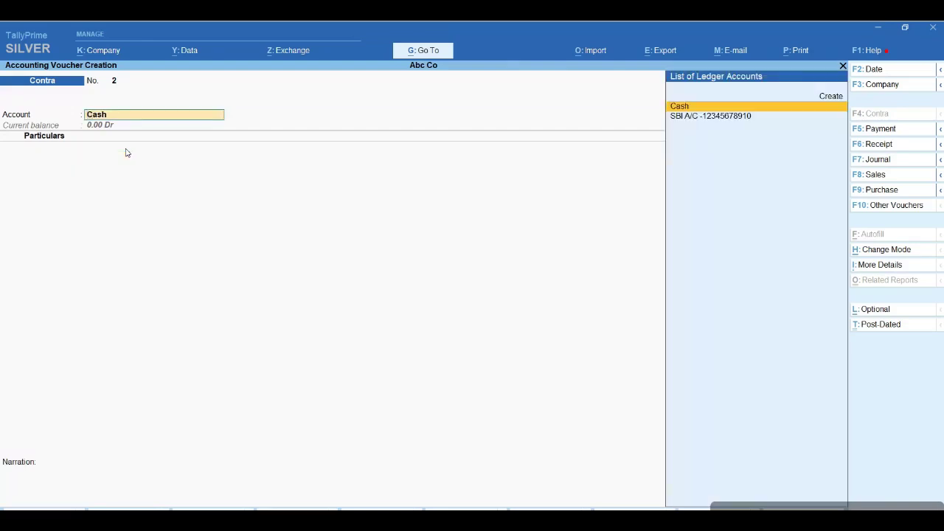
key("Down")
key("Up")
key("Return")
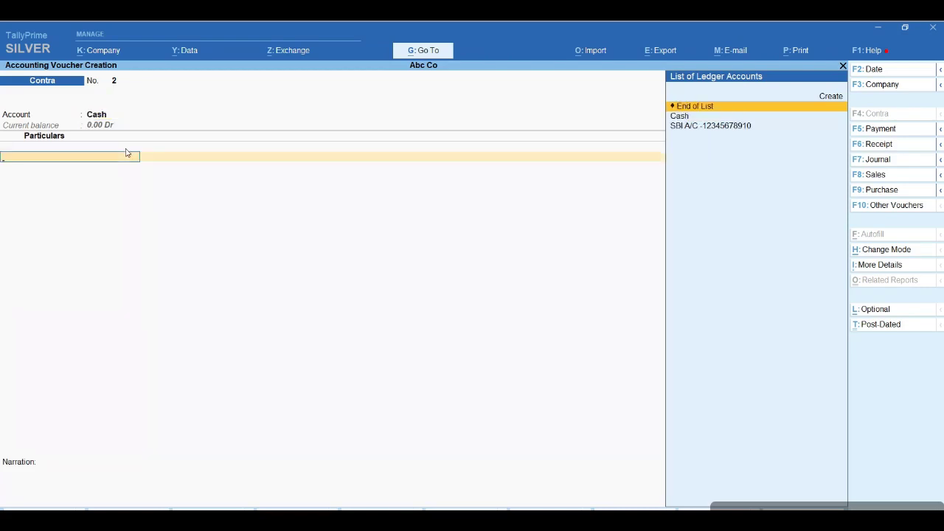
key("Down")
key("Down")
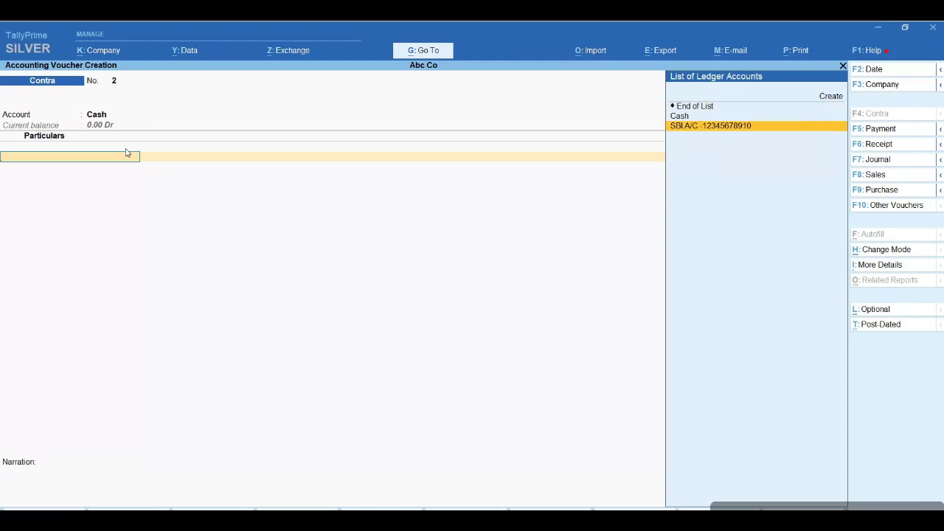
key("Return")
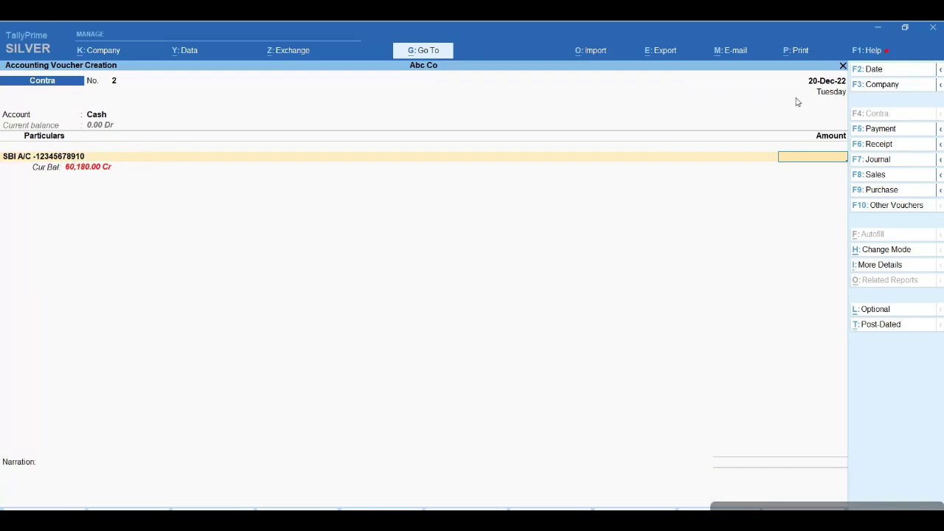
Set the contra voucher date to 21-Dec-22 and enter 10000 as the SBI amount
key("F2")
key("Return")
type("10000")
key("Return")
Keep Cheque with range Not Applicable and no instrument number in the bank allocation, and save the contra without a narration
key("Return")
key("Return")
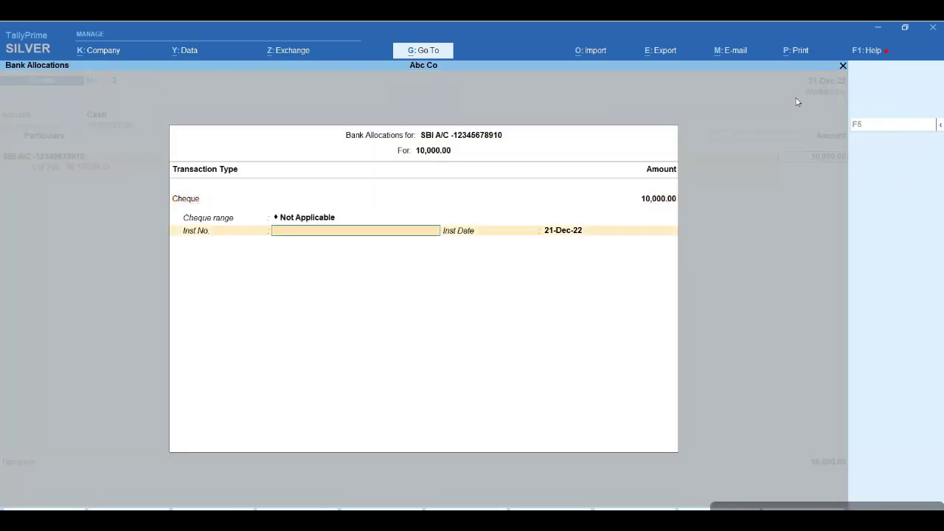
key("Return")
key("Return")
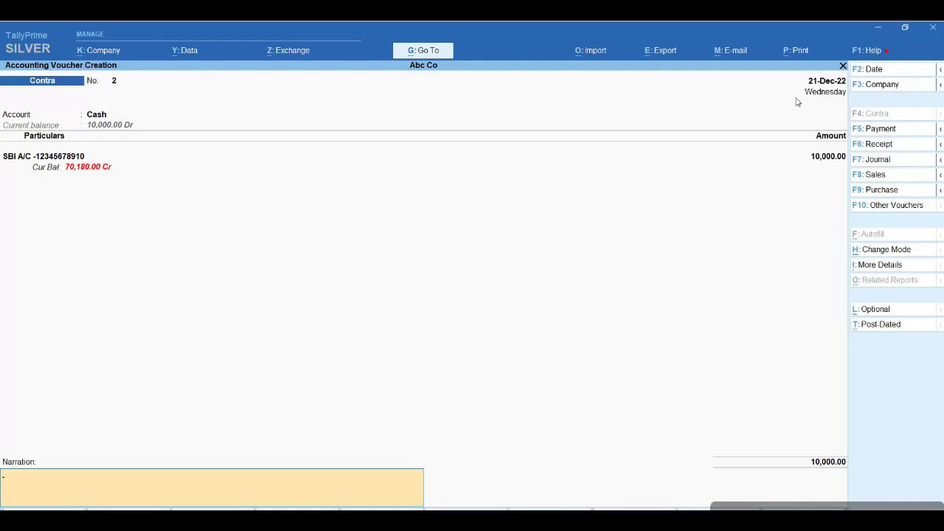
key("Return")
key("Return")
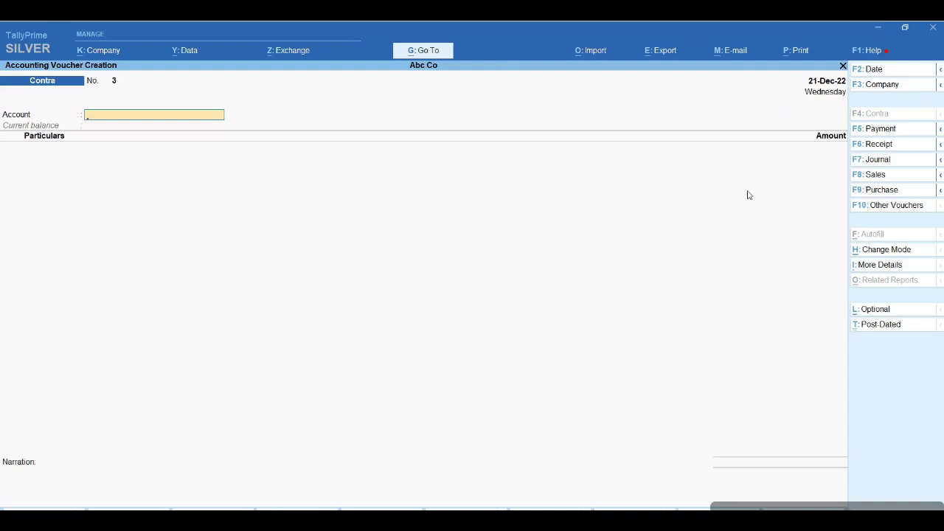
Leave voucher entry and open the ledger report of the SBI bank account from the account books
key("Escape")
key("Return")
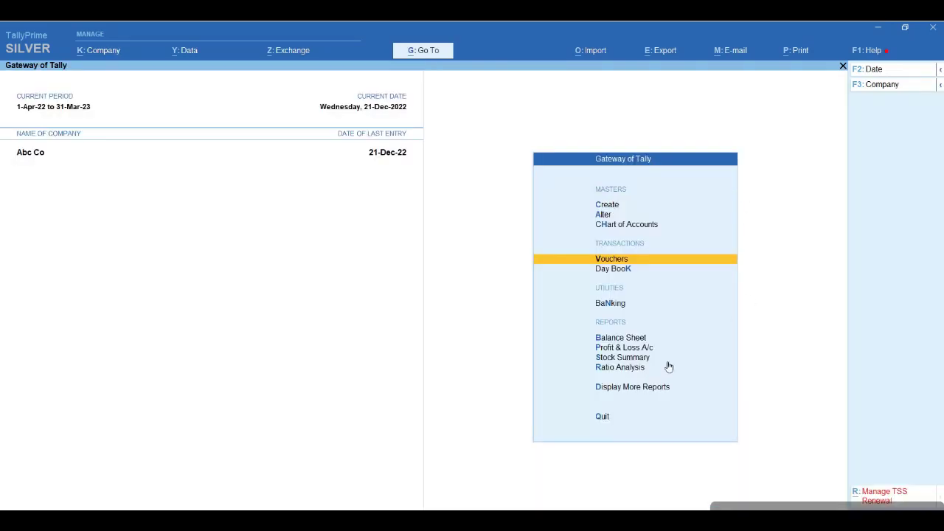
key("d")
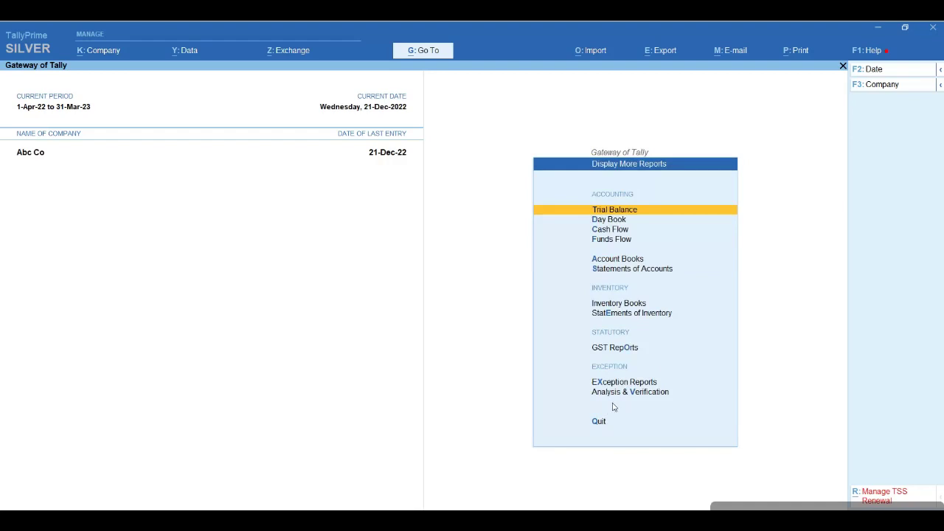
left_click(609, 263)
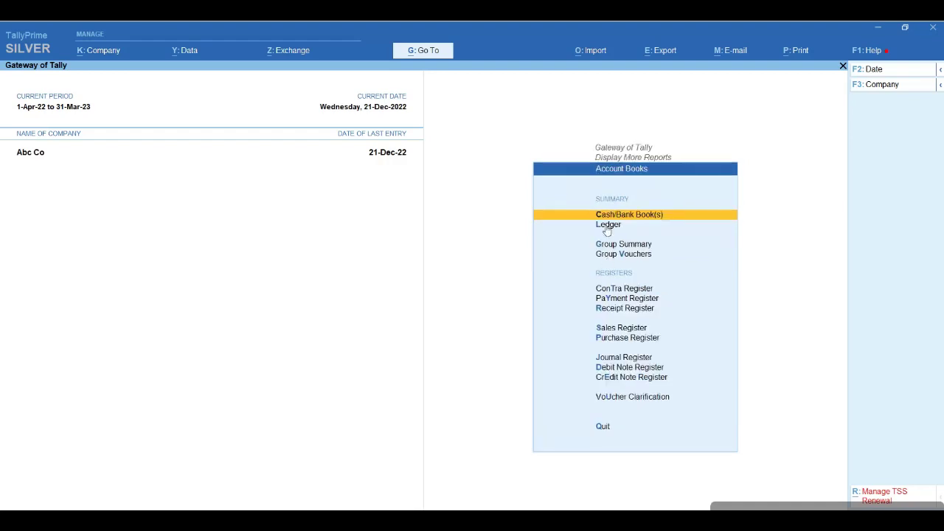
left_click(606, 227)
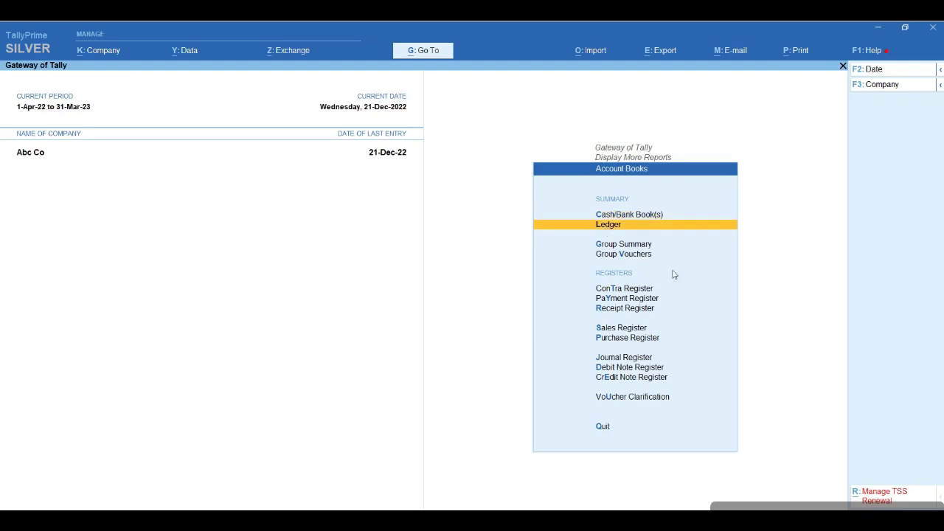
key("Return")
key("Down")
key("Down")
key("Down")
key("Down")
key("Down")
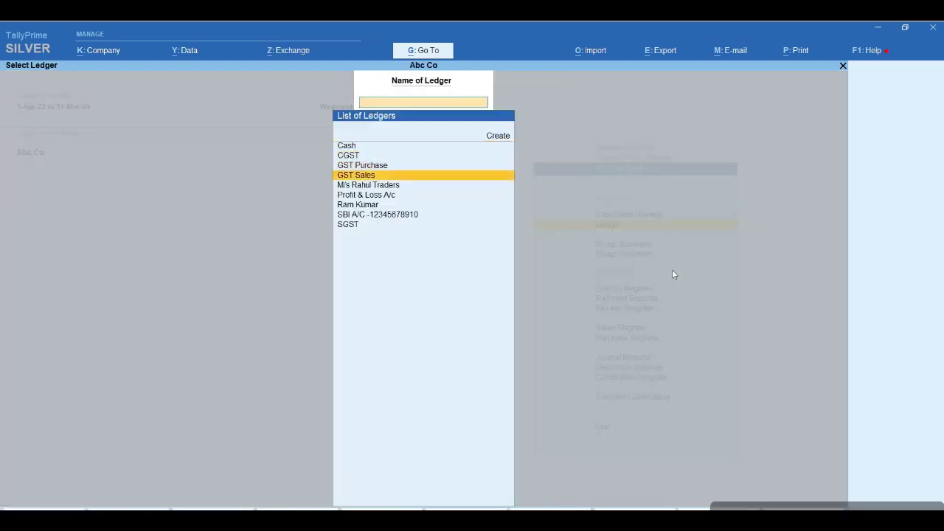
key("Down")
key("Down")
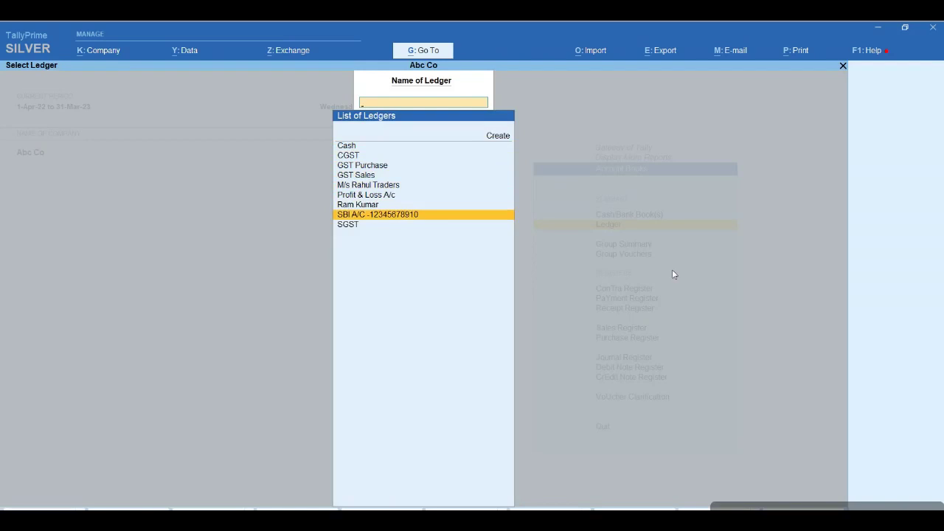
key("Return")
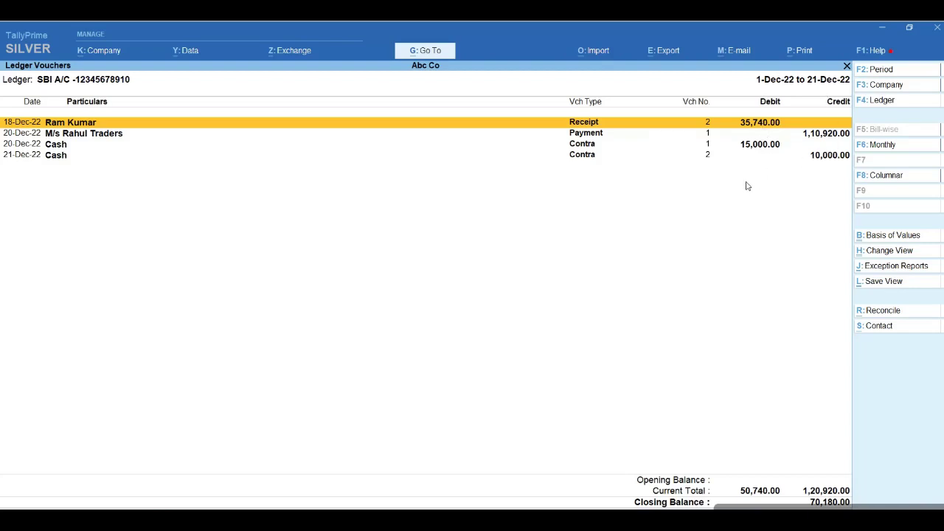
Switch to the ledger of M/s Rahul Traders and review its purchase and payment entries
key("Escape")
key("Up")
key("Up")
key("Up")
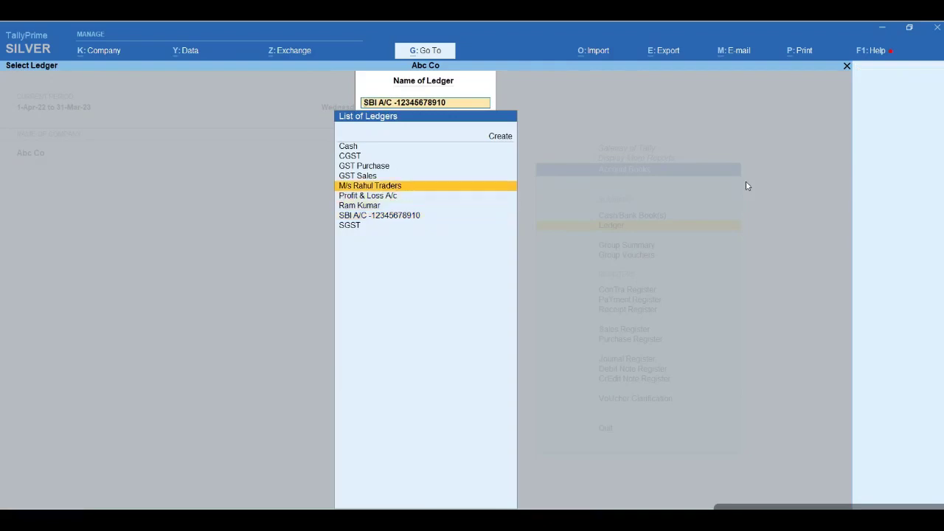
key("Return")
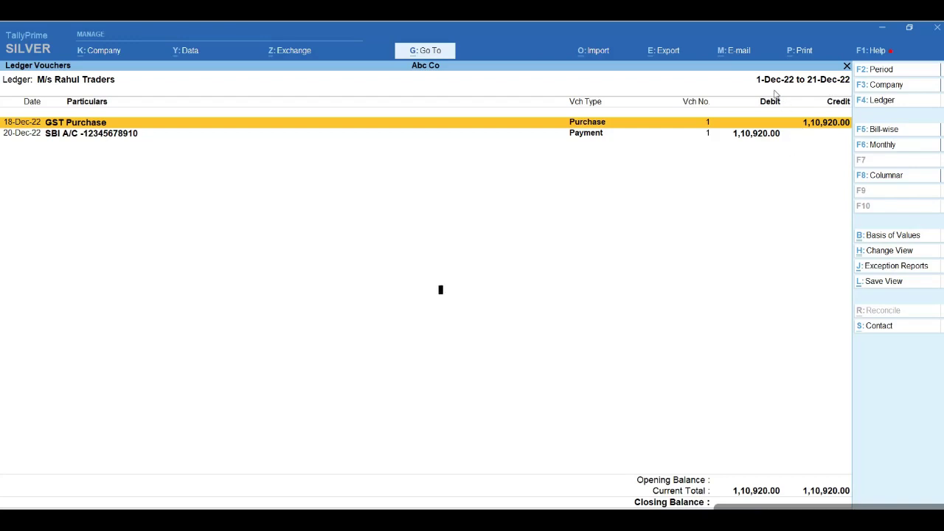
key("F2")
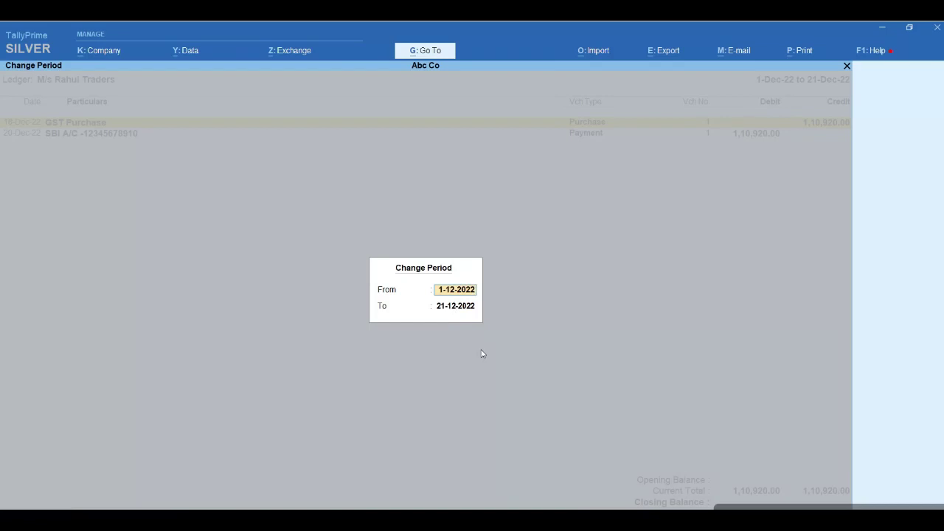
key("Escape")
key("Escape")
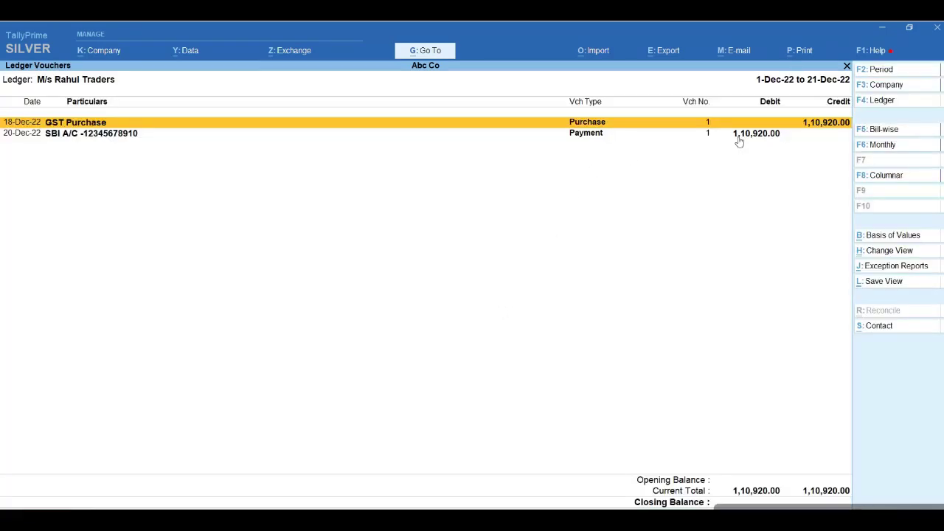
Review the individual customer's ledger for its sales and receipt entries, and return to the Gateway of Tally
key("Escape")
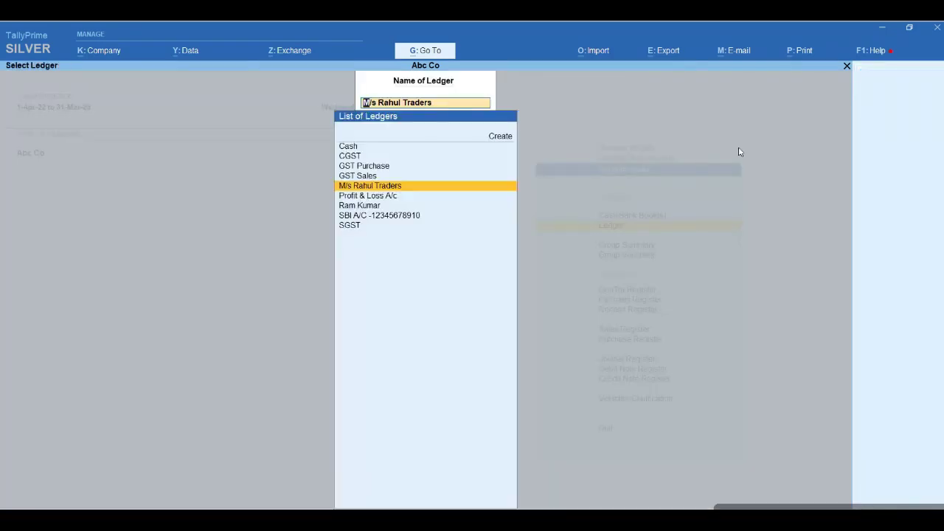
key("Down")
key("Down")
key("Return")
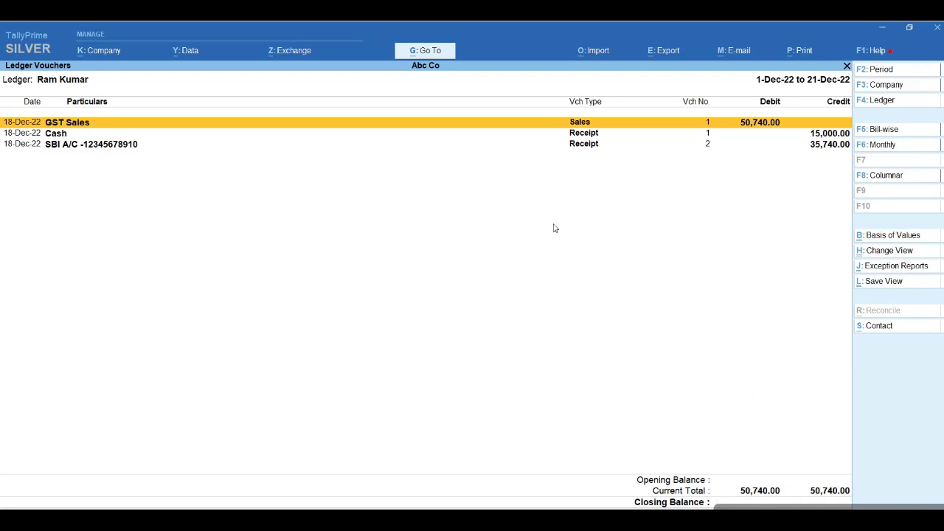
key("Escape")
key("Escape")
key("Escape")
key("Escape")
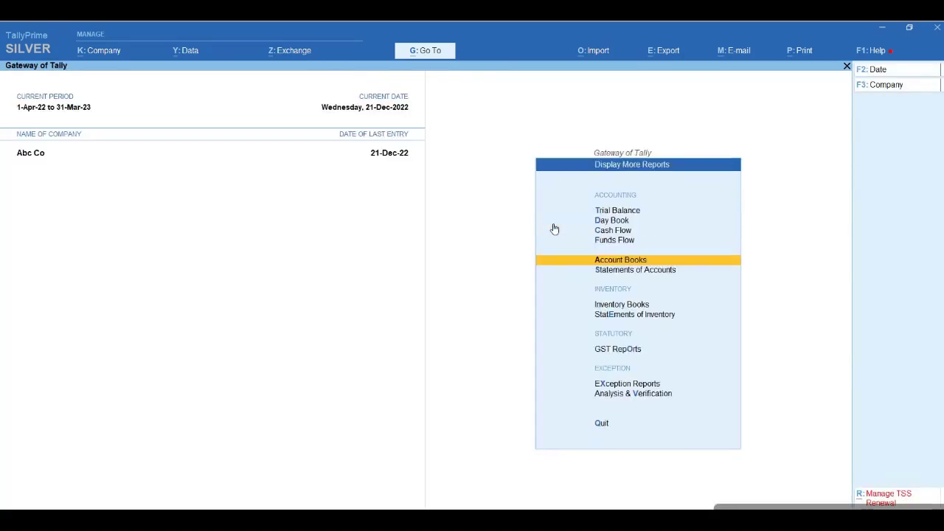
key("Escape")
key("Escape")
key("Escape")
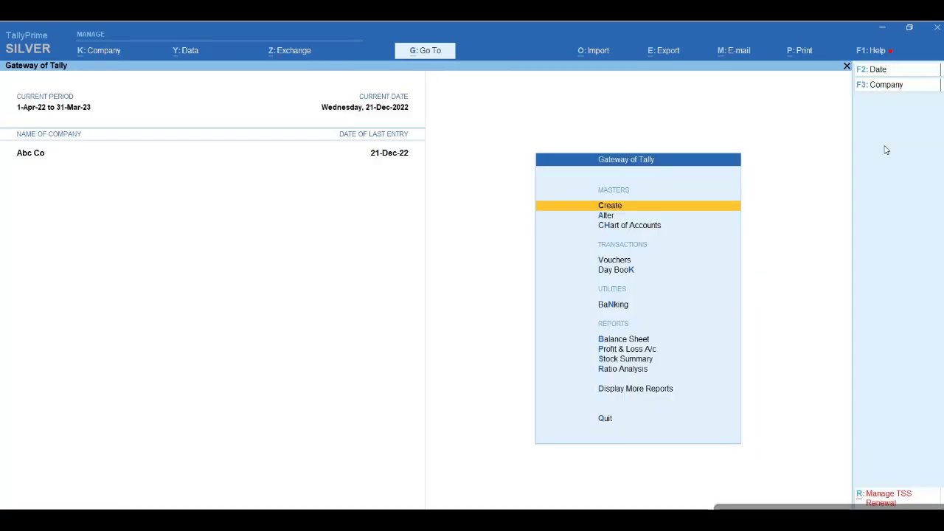
Open voucher creation from the Gateway of Tally with a new contra voucher
key("Up")
key("Up")
key("Up")
key("Up")
key("Up")
key("Up")
key("Up")
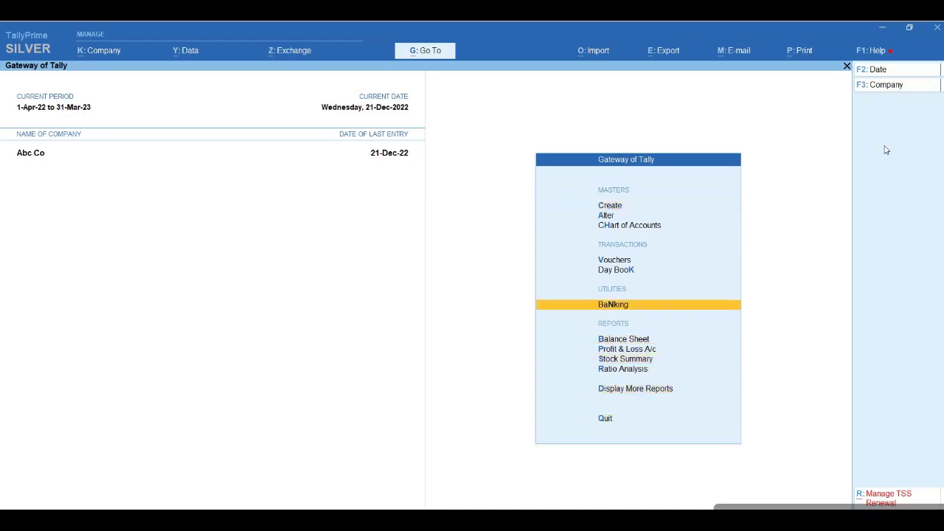
key("Up")
key("Up")
key("Return")
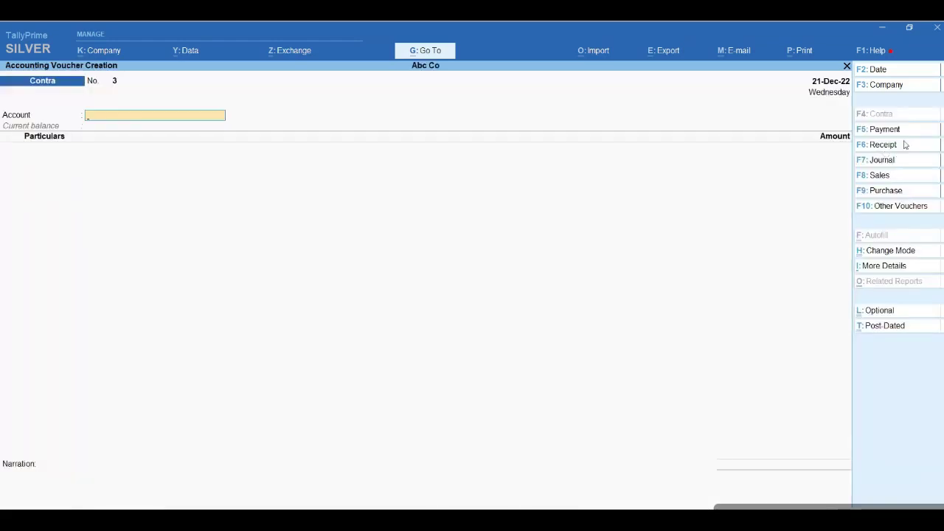